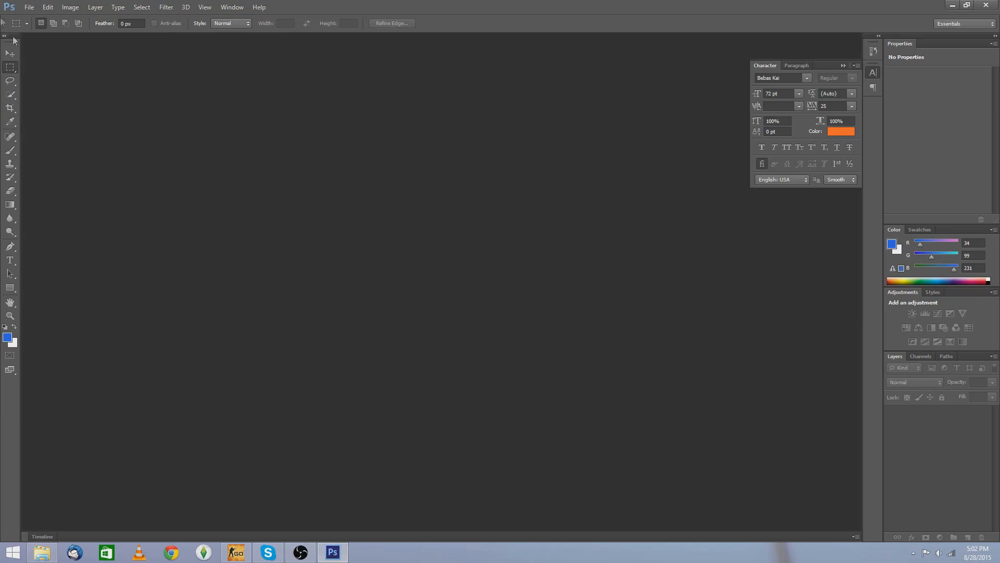
Step: Open the image dsr screenshot.jpg from the Pictures folder
{"action": "left_click", "coordinate": [29, 7]}
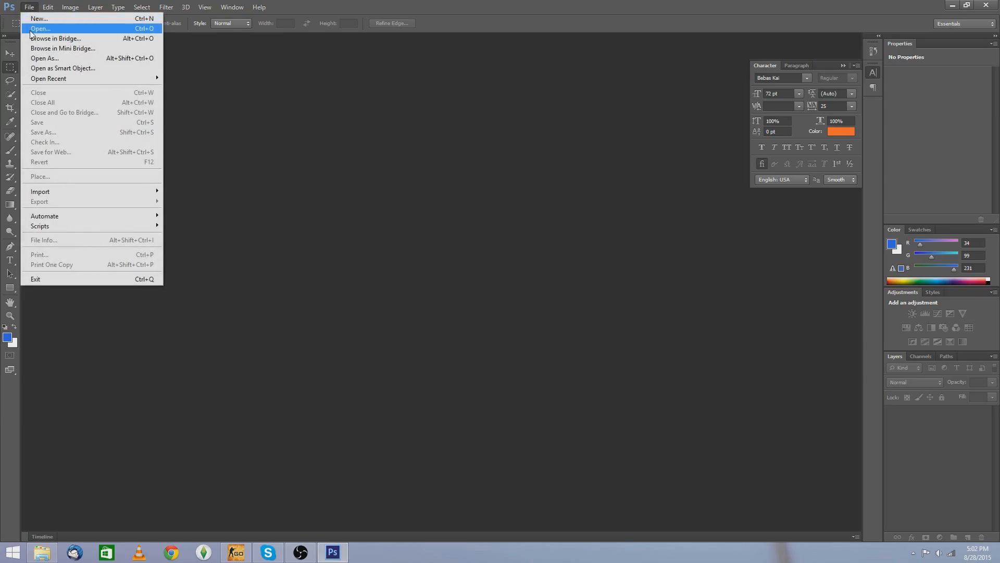
{"action": "left_click", "coordinate": [30, 29]}
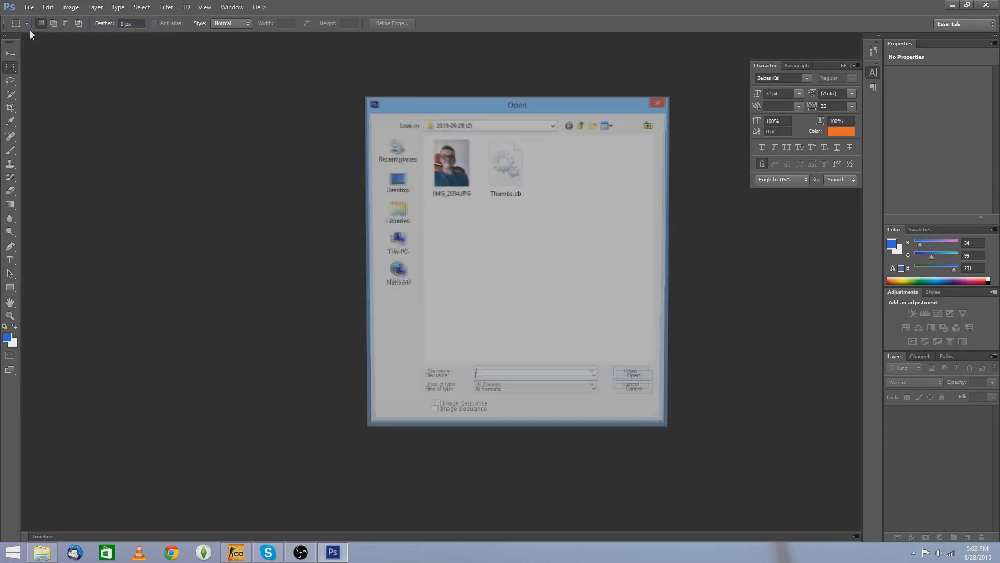
{"action": "left_click", "coordinate": [397, 212]}
{"action": "left_click", "coordinate": [581, 177]}
{"action": "left_click", "coordinate": [650, 378]}
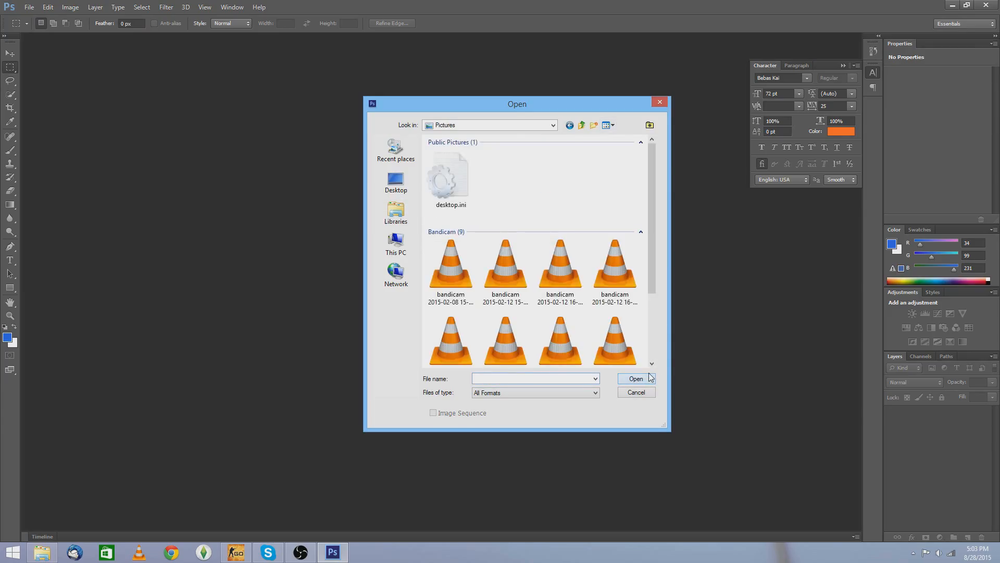
{"action": "type", "text": "dsr"}
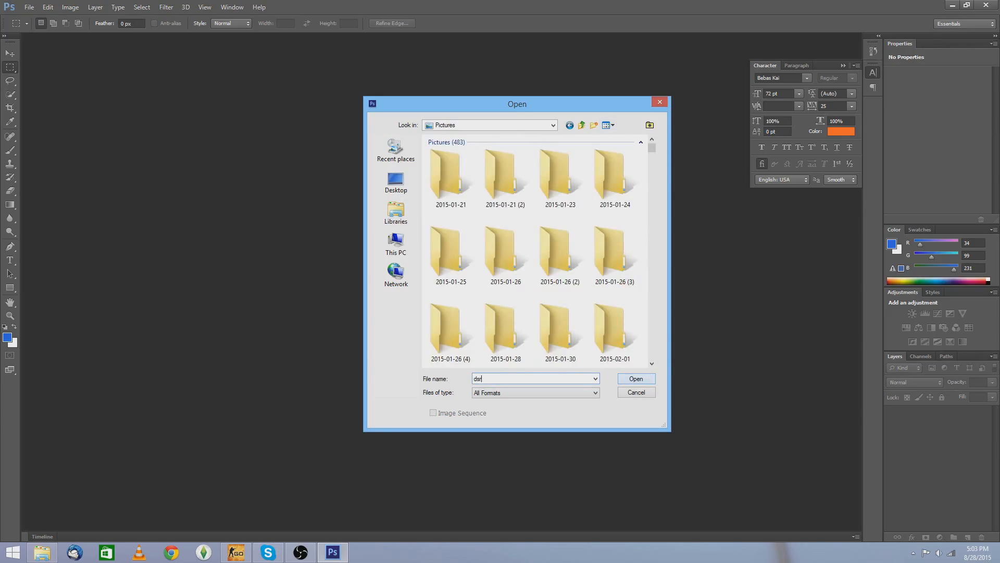
{"action": "key", "text": "Down"}
{"action": "key", "text": "Return"}
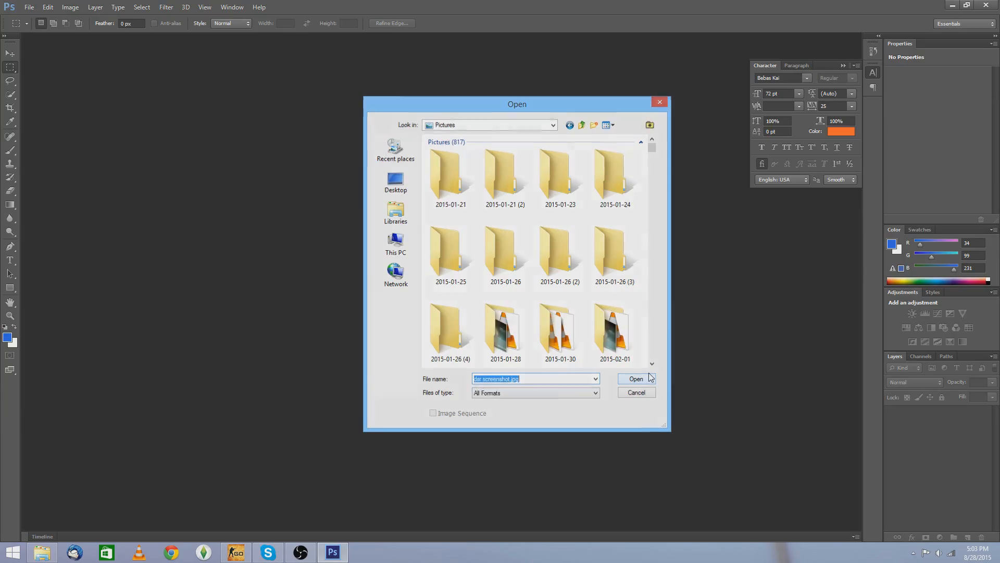
{"action": "left_click", "coordinate": [649, 377]}
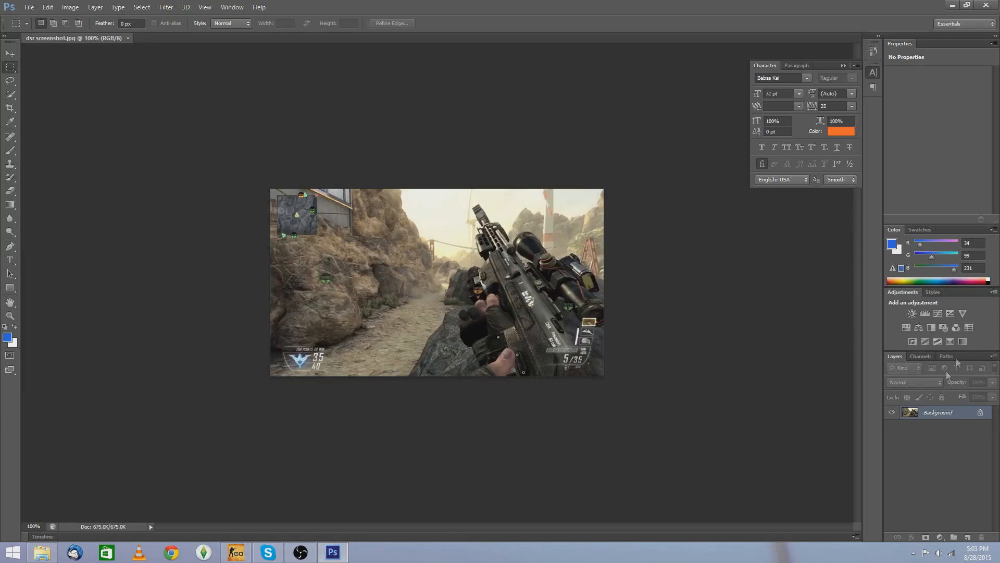
Step: Convert the background into an editable Layer 0 and add a new empty layer above it
{"action": "double_click", "coordinate": [943, 413]}
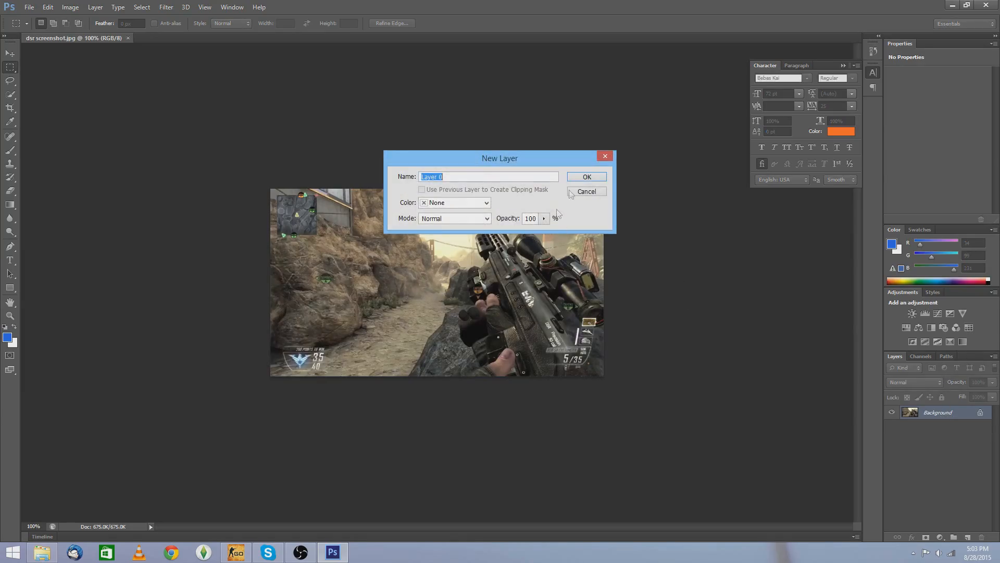
{"action": "left_click", "coordinate": [601, 180]}
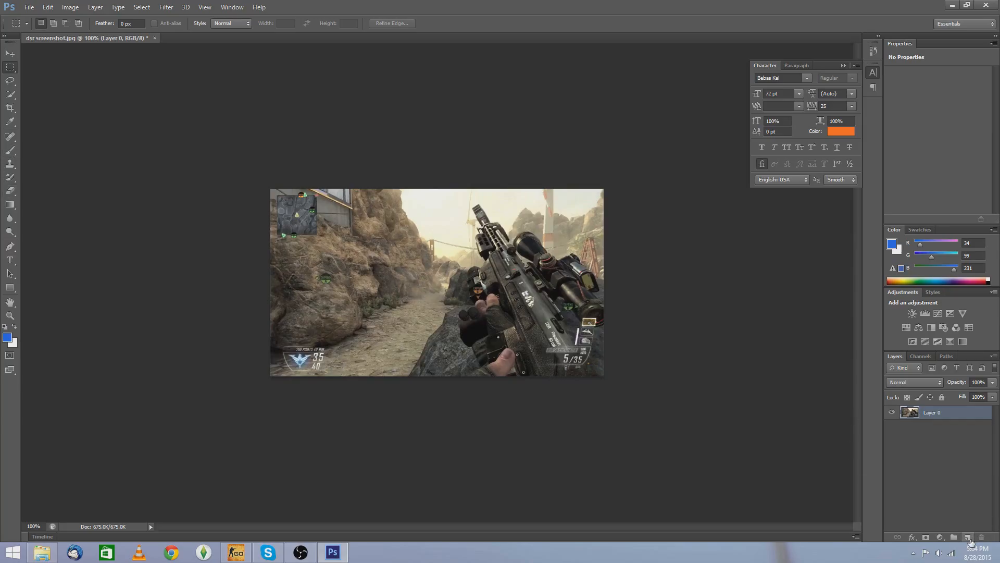
{"action": "left_click", "coordinate": [968, 537]}
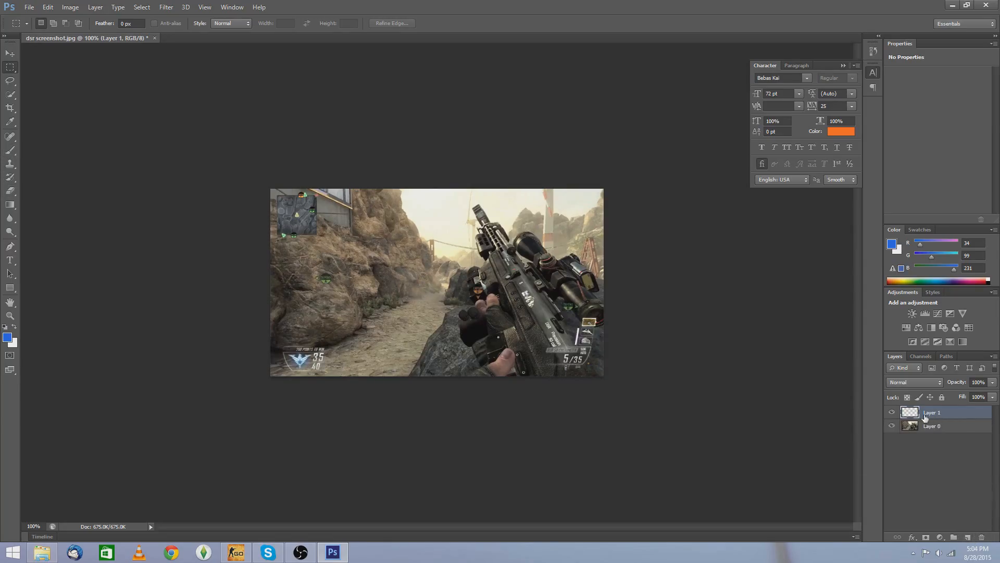
Step: Set the foreground colour to a brighter blue (R 9, G 87, B 247)
{"action": "left_click", "coordinate": [6, 338]}
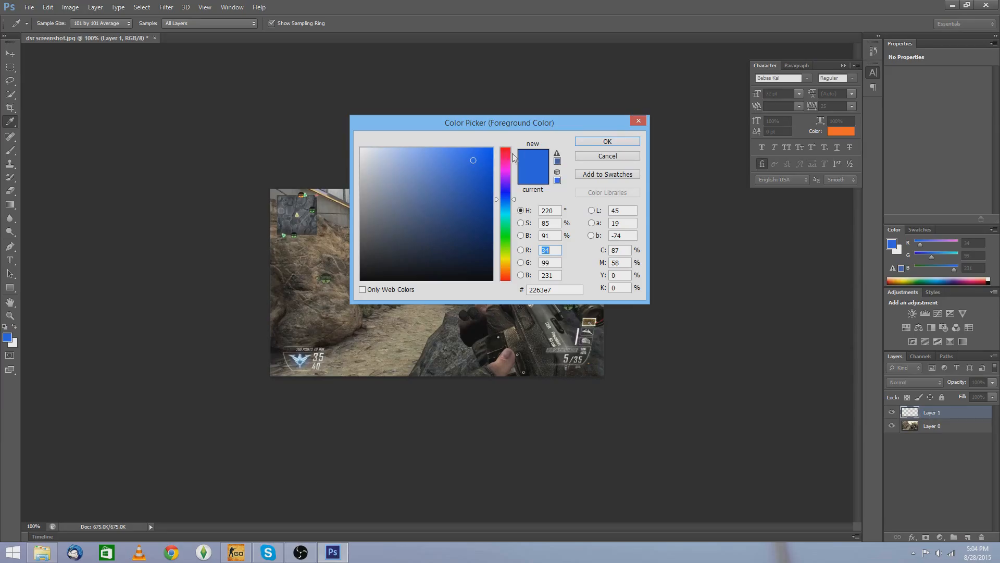
{"action": "left_click", "coordinate": [488, 151]}
{"action": "left_click", "coordinate": [582, 143]}
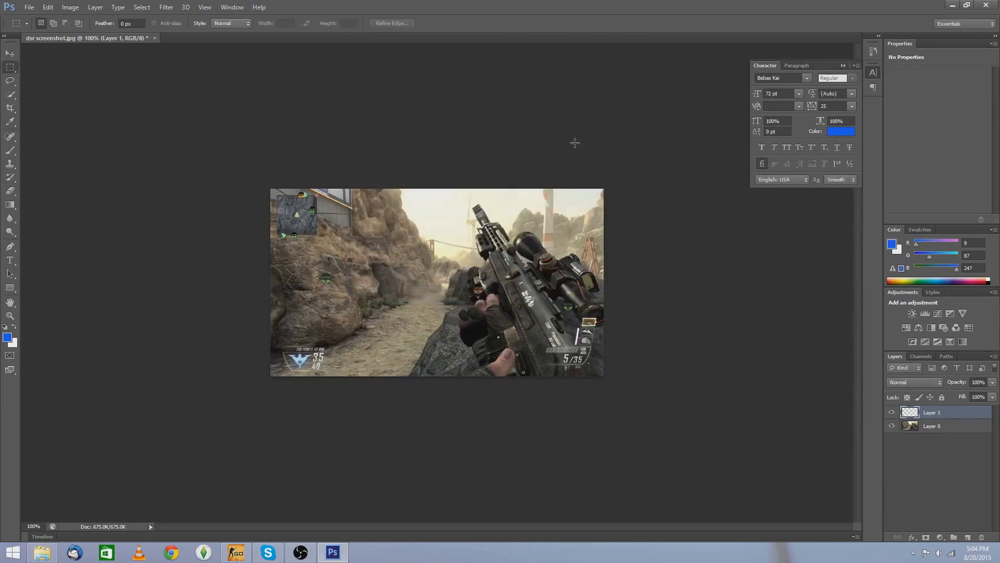
Step: Paint soft blue strokes with a large brush over the image's edges on the new layer
{"action": "left_click", "coordinate": [10, 150]}
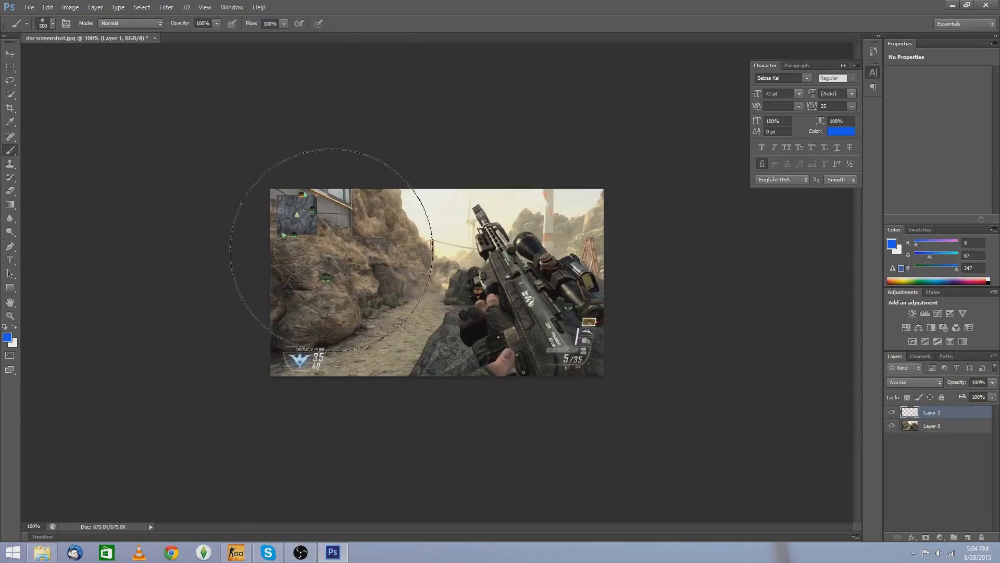
{"action": "key", "text": "ctrl+minus"}
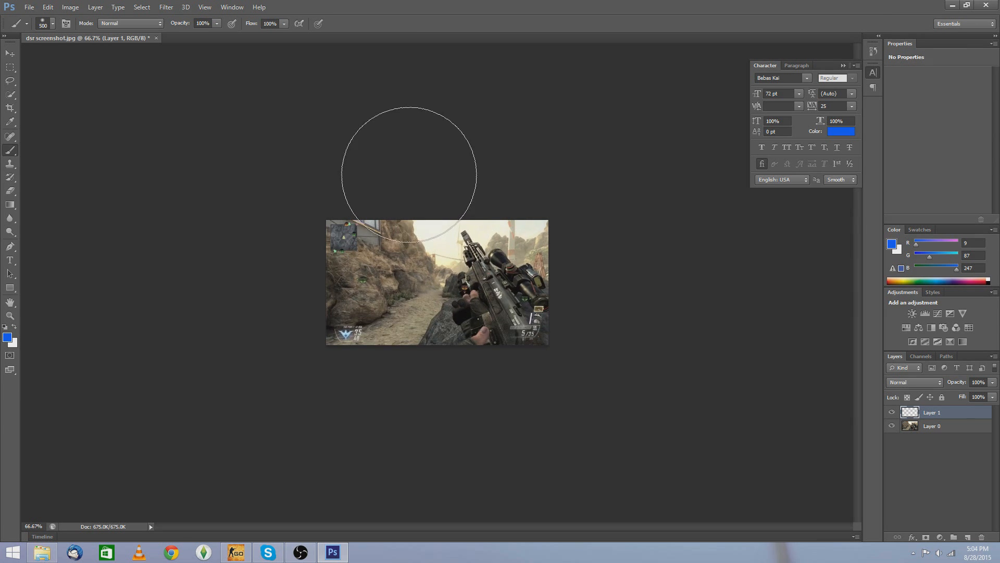
{"action": "left_click", "coordinate": [383, 168]}
{"action": "mouse_move", "coordinate": [383, 168]}
{"action": "left_mouse_down"}
{"action": "mouse_move", "coordinate": [317, 201]}
{"action": "mouse_move", "coordinate": [272, 303]}
{"action": "mouse_move", "coordinate": [354, 271]}
{"action": "left_mouse_up"}
{"action": "mouse_move", "coordinate": [538, 201]}
{"action": "left_mouse_down"}
{"action": "mouse_move", "coordinate": [573, 288]}
{"action": "mouse_move", "coordinate": [554, 325]}
{"action": "mouse_move", "coordinate": [509, 360]}
{"action": "mouse_move", "coordinate": [475, 375]}
{"action": "mouse_move", "coordinate": [321, 378]}
{"action": "mouse_move", "coordinate": [413, 391]}
{"action": "left_mouse_up"}
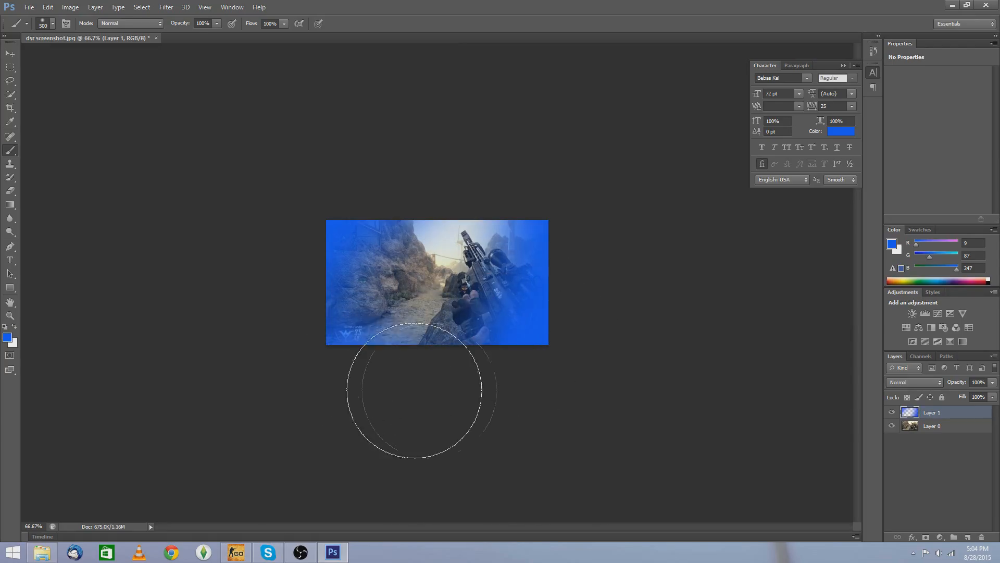
Step: Set the painted blue layer's blend mode to Overlay through its blending options
{"action": "left_click", "coordinate": [7, 57]}
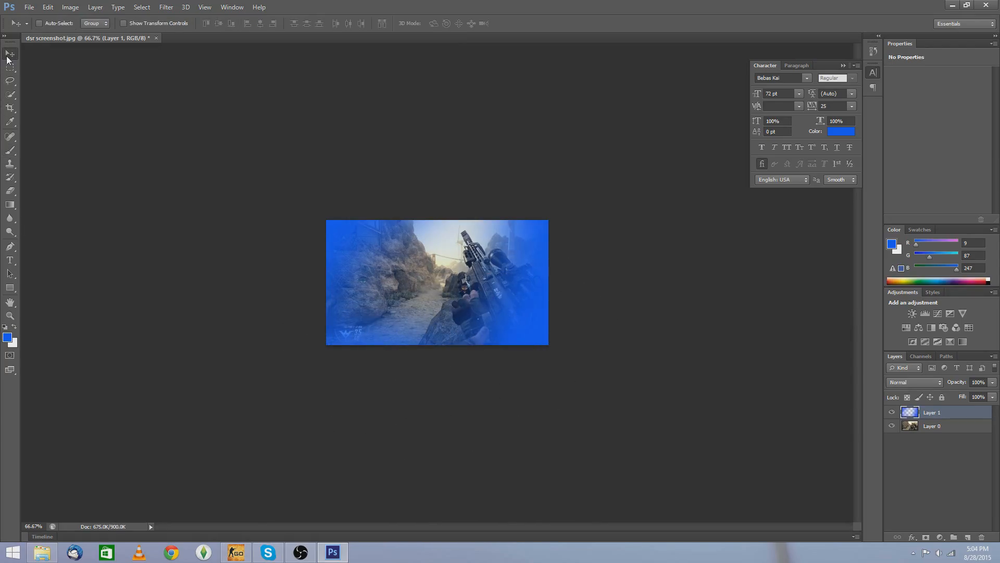
{"action": "key", "text": "ctrl+plus"}
{"action": "key", "text": "ctrl+plus"}
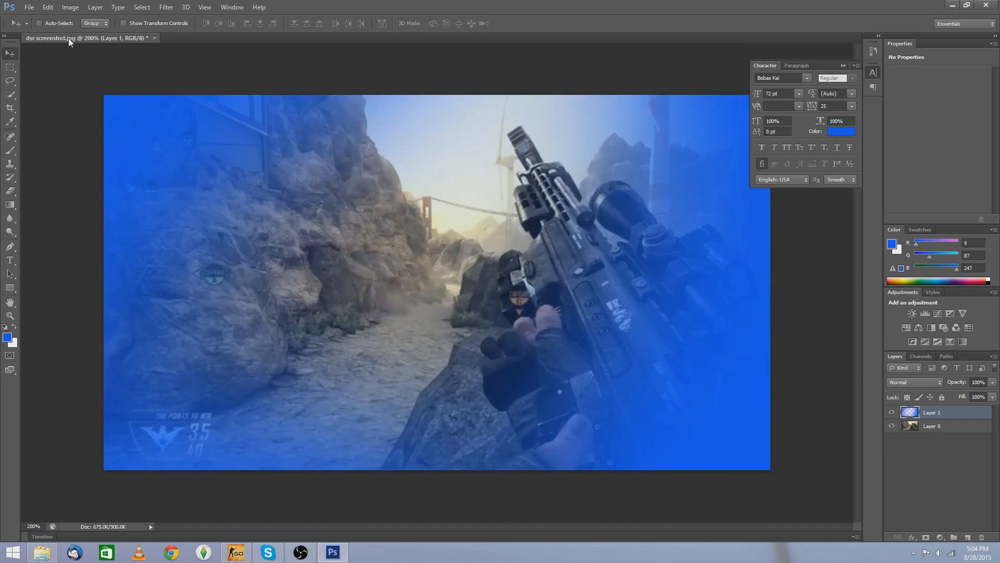
{"action": "key", "text": "ctrl+minus"}
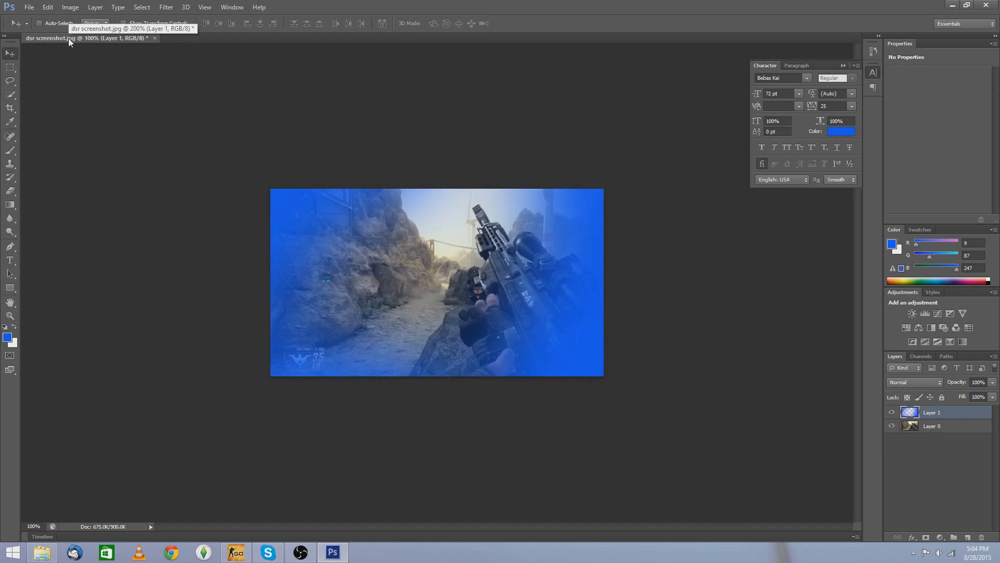
{"action": "right_click", "coordinate": [952, 415]}
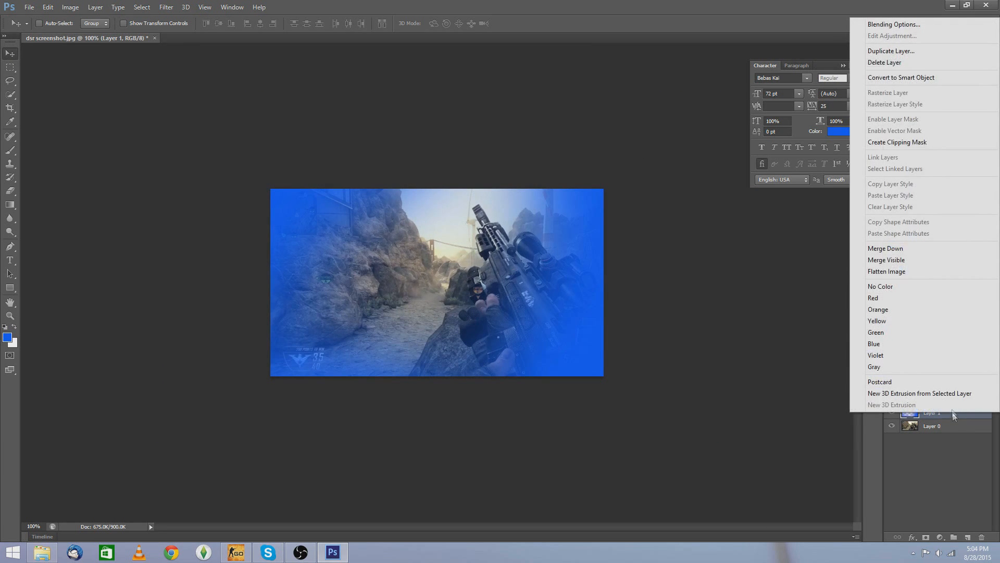
{"action": "left_click", "coordinate": [912, 26]}
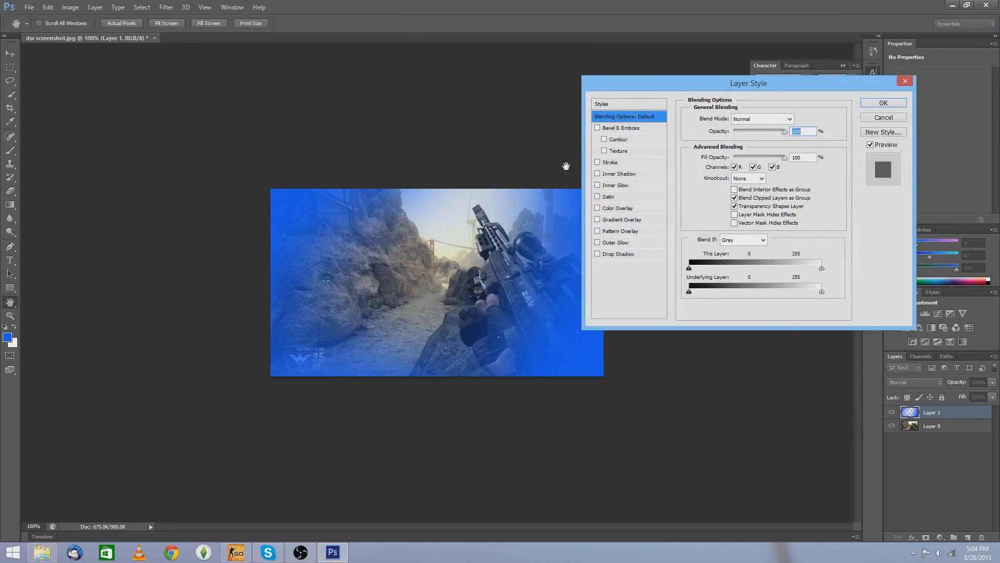
{"action": "left_click", "coordinate": [790, 119]}
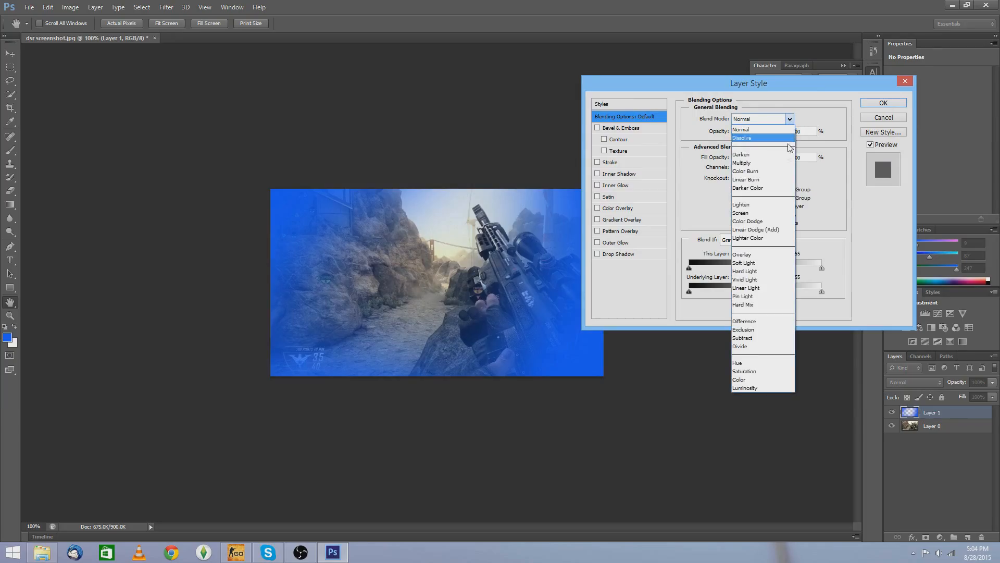
{"action": "left_click", "coordinate": [761, 255]}
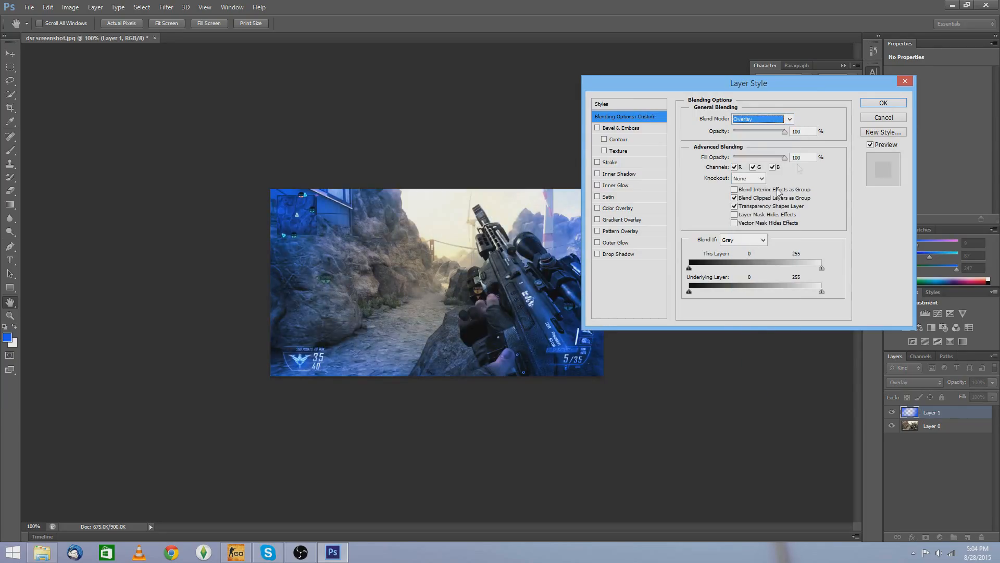
{"action": "left_click", "coordinate": [886, 104]}
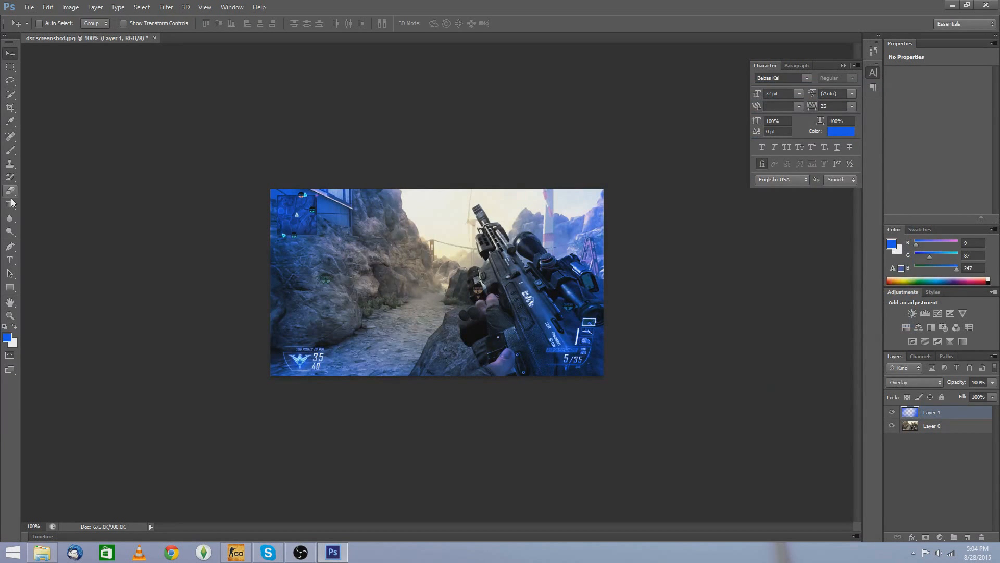
Step: Brush more blue over the upper-left part of the image on the overlay layer
{"action": "key", "text": "ctrl+minus"}
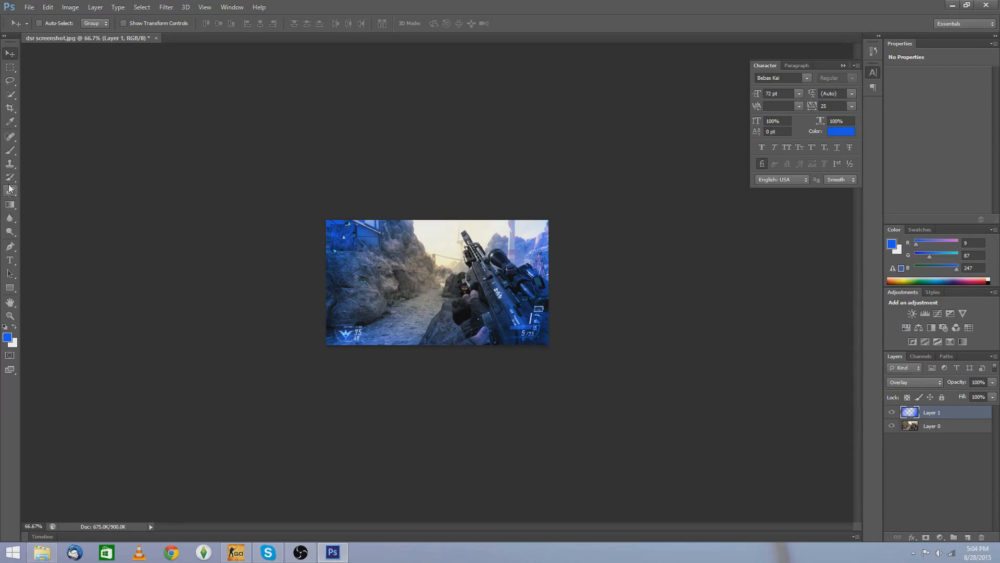
{"action": "left_click", "coordinate": [10, 150]}
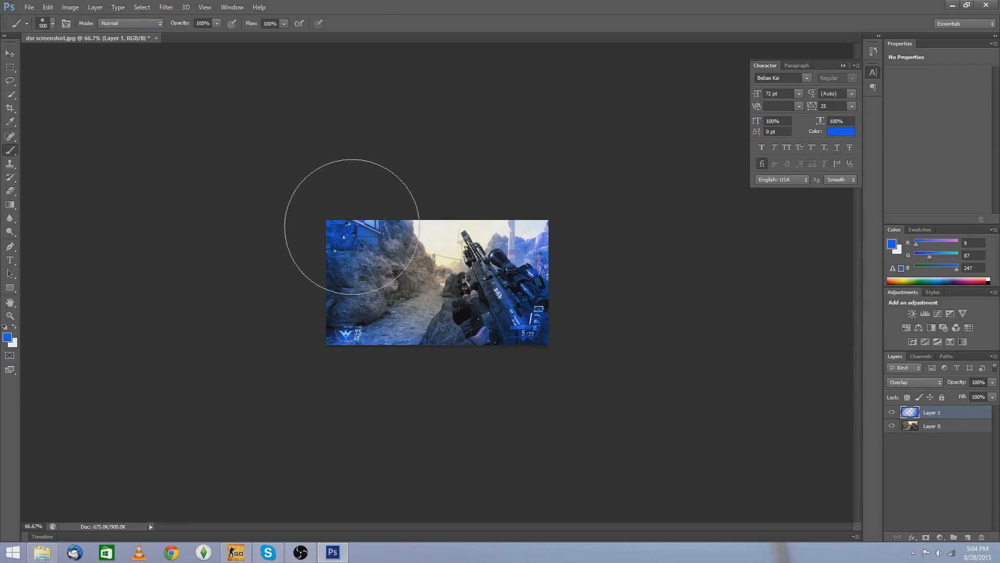
{"action": "mouse_move", "coordinate": [381, 235]}
{"action": "left_mouse_down"}
{"action": "mouse_move", "coordinate": [328, 309]}
{"action": "mouse_move", "coordinate": [414, 201]}
{"action": "left_mouse_up"}
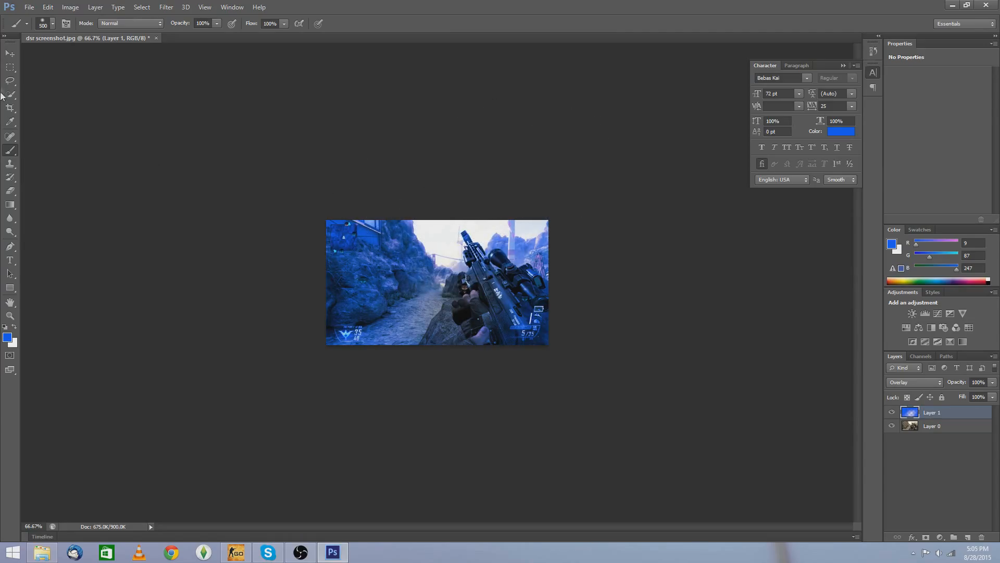
Step: Open the photo IMG_2094.JPG from the 2015-06-28 (2) folder in Pictures
{"action": "left_click", "coordinate": [10, 54]}
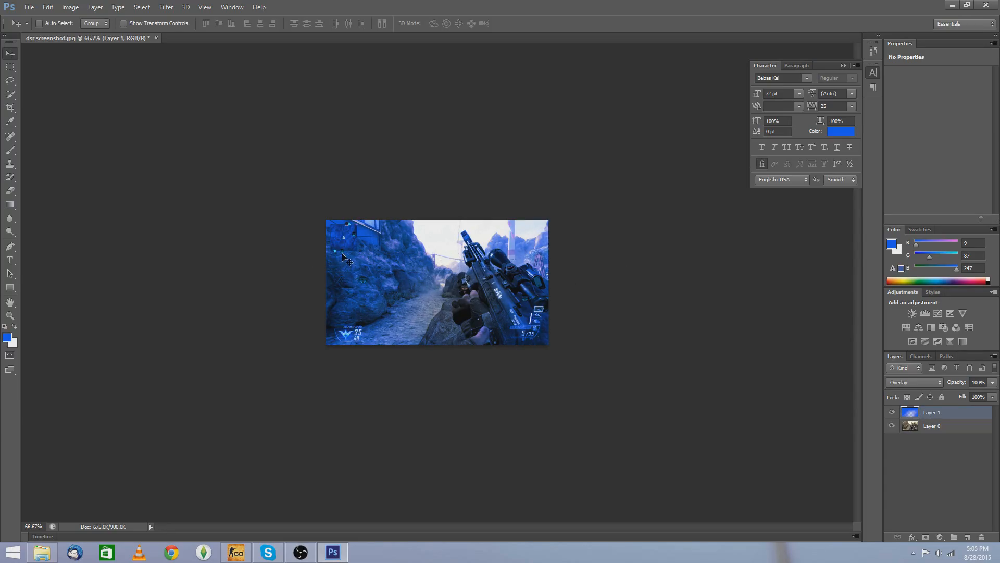
{"action": "left_click", "coordinate": [30, 7]}
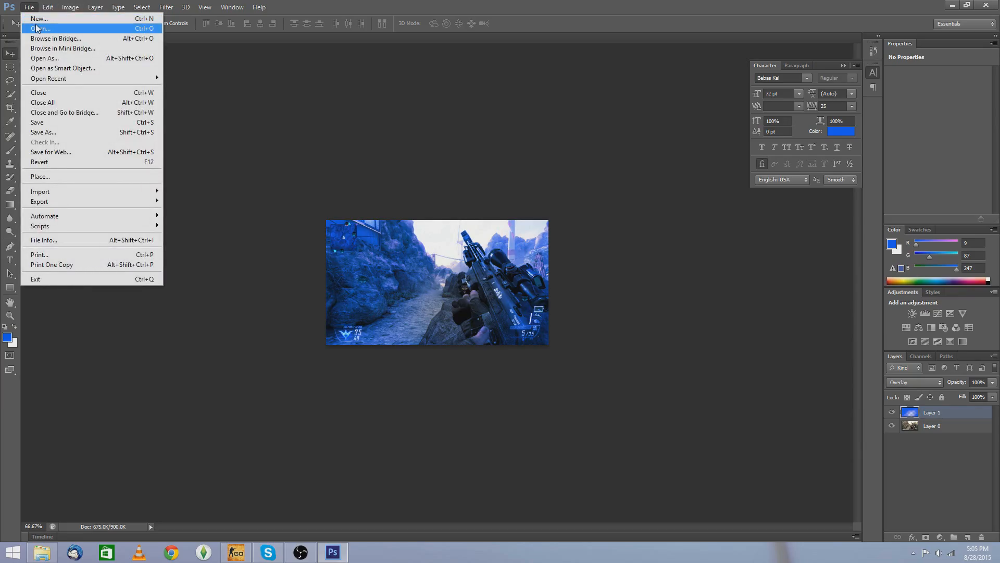
{"action": "left_click", "coordinate": [36, 28]}
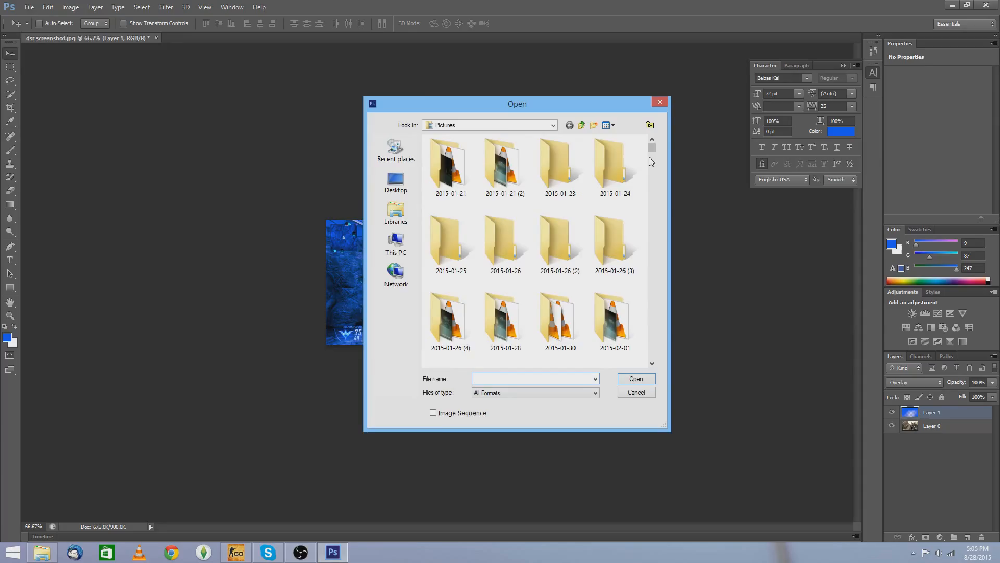
{"action": "left_click_drag", "start_coordinate": [651, 151], "coordinate": [656, 177]}
{"action": "left_click", "coordinate": [653, 141]}
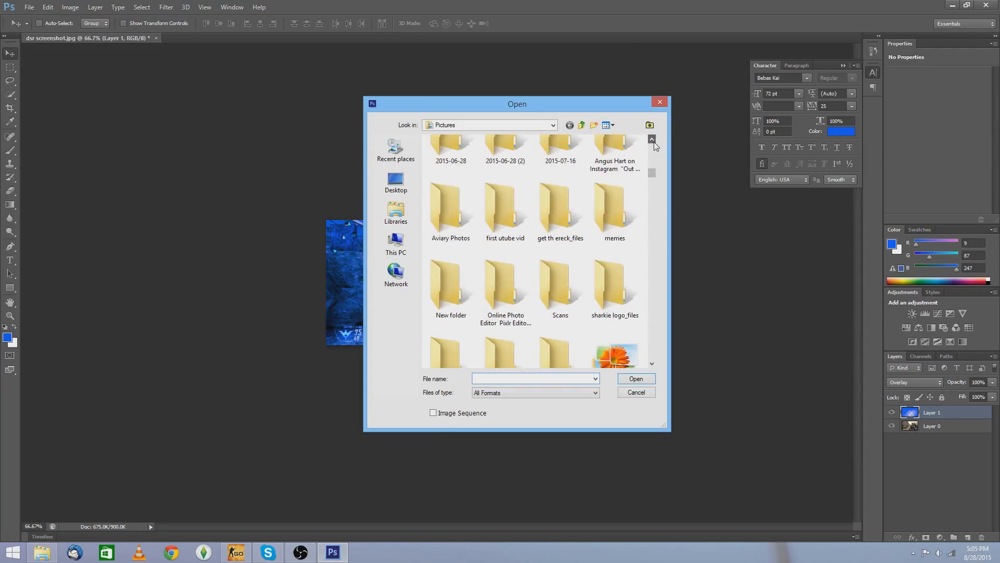
{"action": "left_click", "coordinate": [654, 142]}
{"action": "left_click", "coordinate": [521, 170]}
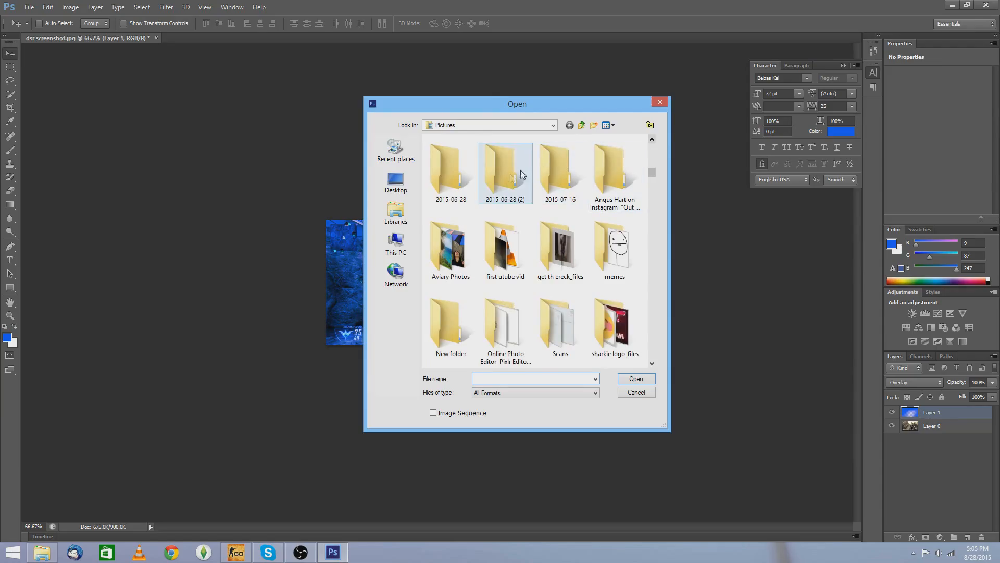
{"action": "left_click", "coordinate": [633, 378]}
{"action": "left_click", "coordinate": [466, 188]}
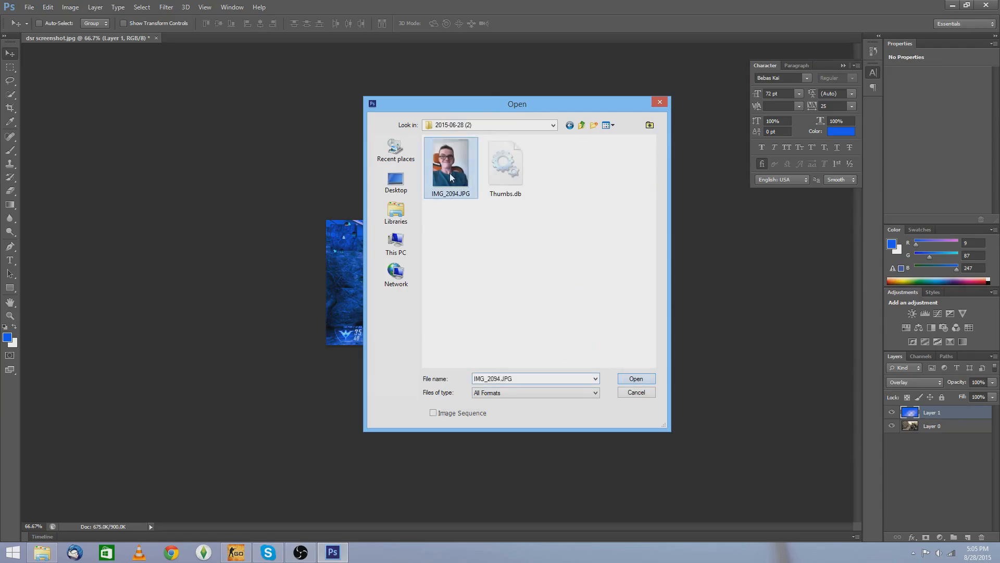
{"action": "left_click", "coordinate": [620, 382]}
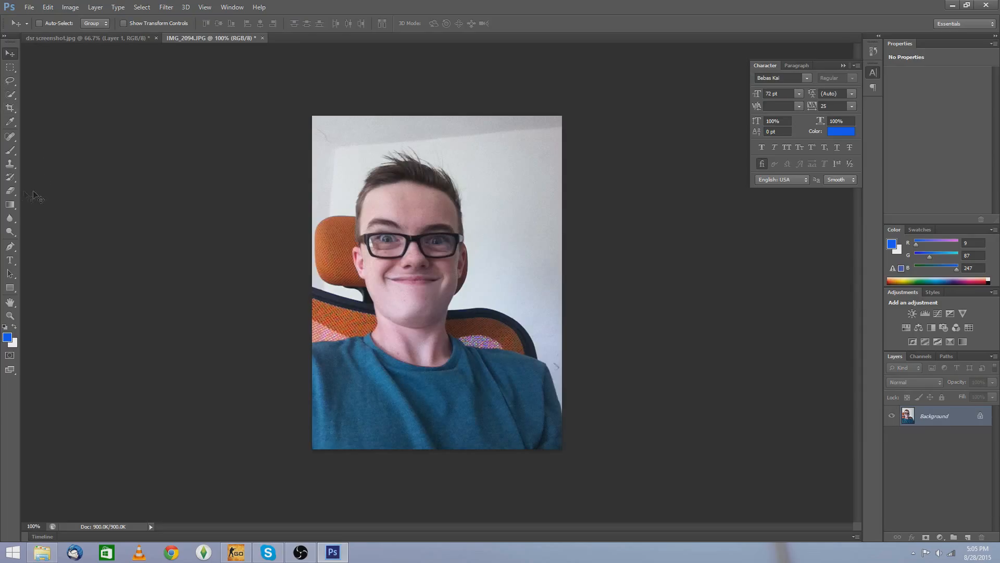
Step: Remove the white wall behind the person with the Magic Eraser tool, including the leftover grey patch at the top
{"action": "left_click", "coordinate": [16, 192]}
{"action": "left_click", "coordinate": [57, 209]}
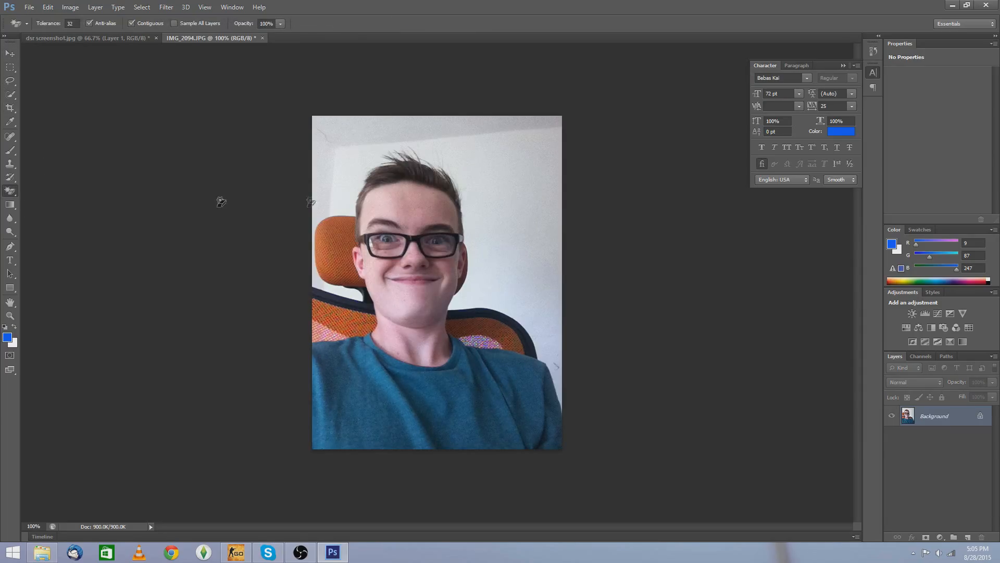
{"action": "left_click", "coordinate": [503, 240]}
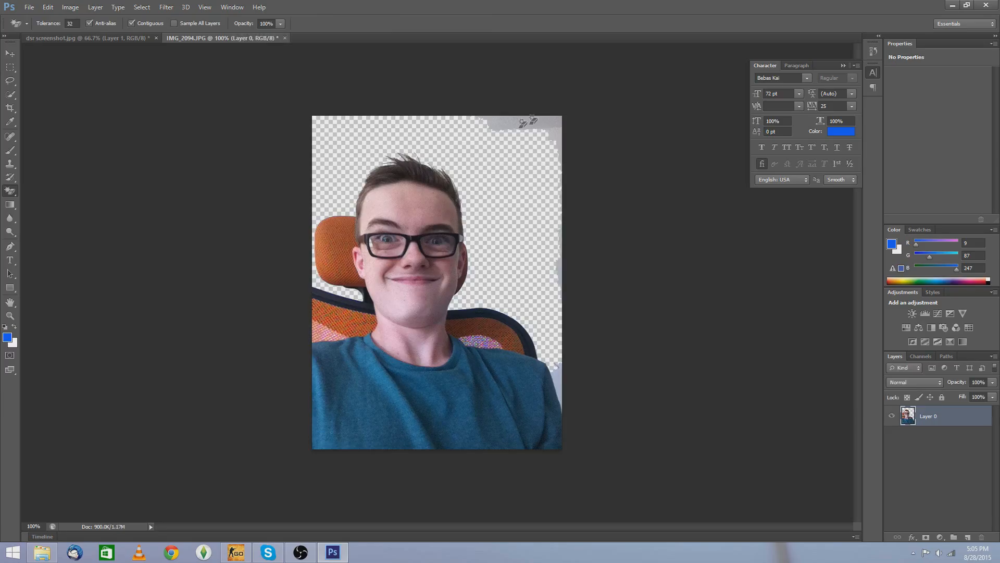
{"action": "left_click", "coordinate": [515, 125]}
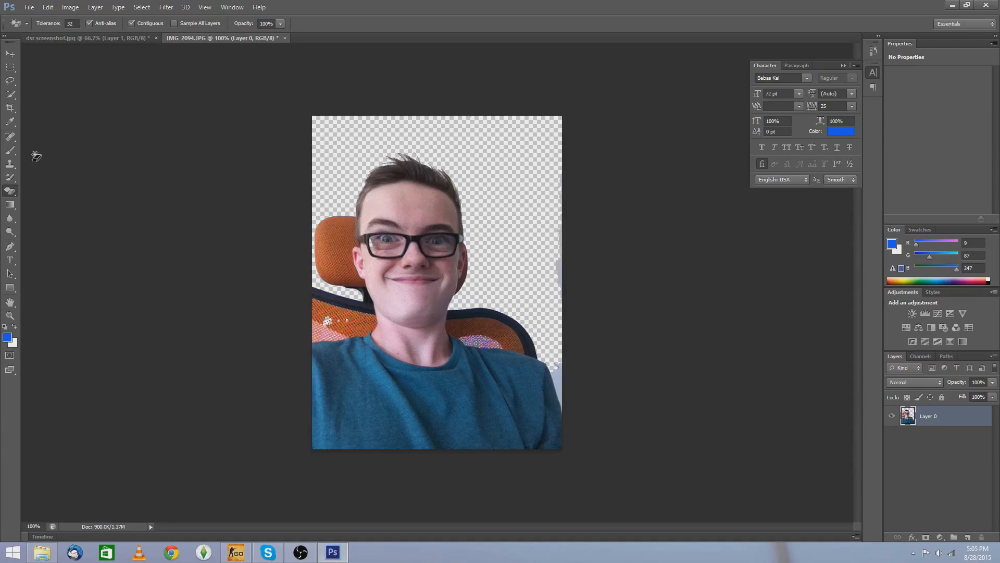
Step: Select the orange chair on the left of the person with the Quick Selection tool and delete it
{"action": "left_click", "coordinate": [14, 97]}
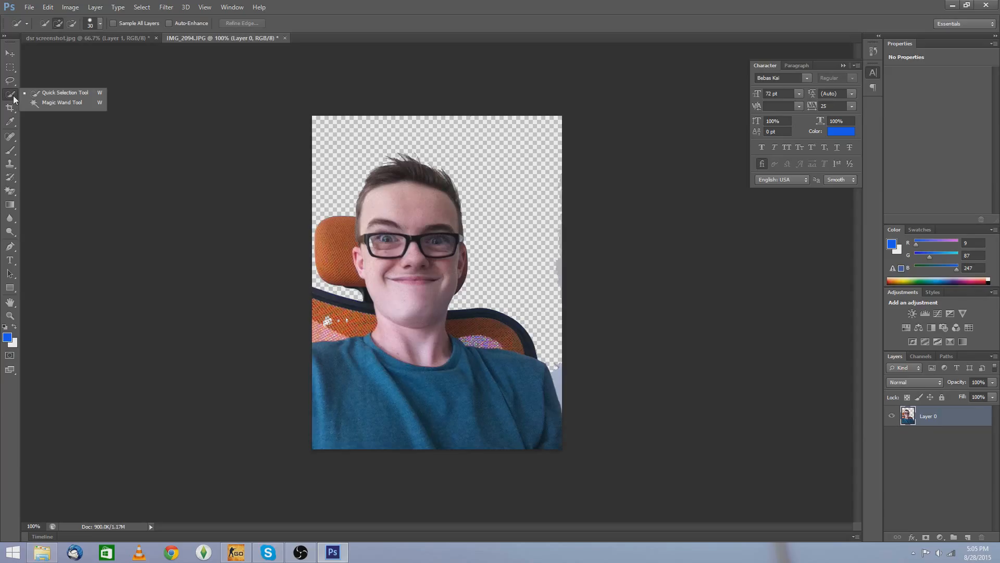
{"action": "left_click", "coordinate": [41, 95]}
{"action": "mouse_move", "coordinate": [318, 318]}
{"action": "left_mouse_down"}
{"action": "mouse_move", "coordinate": [323, 305]}
{"action": "mouse_move", "coordinate": [364, 296]}
{"action": "mouse_move", "coordinate": [338, 291]}
{"action": "mouse_move", "coordinate": [342, 256]}
{"action": "left_mouse_up"}
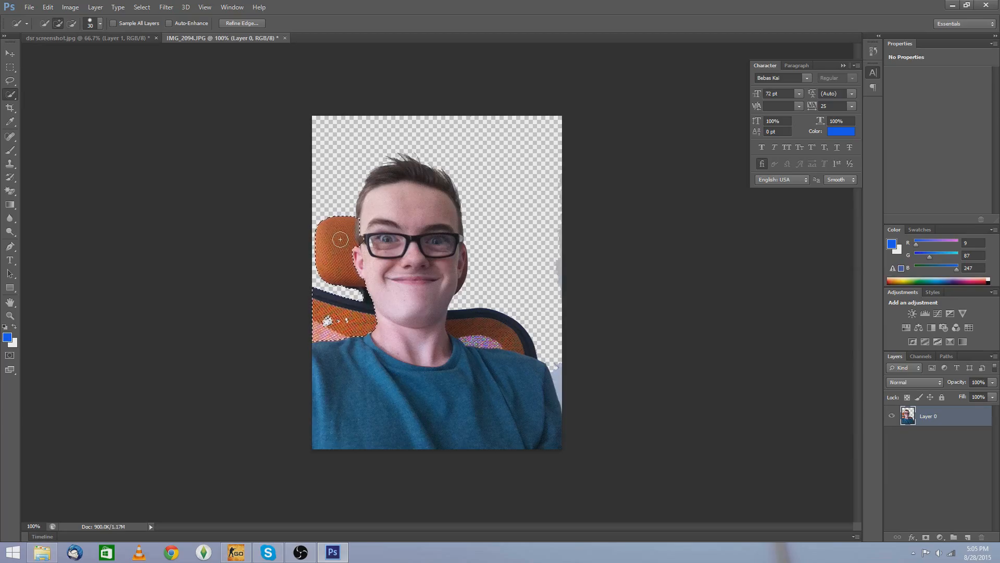
{"action": "key", "text": "Delete"}
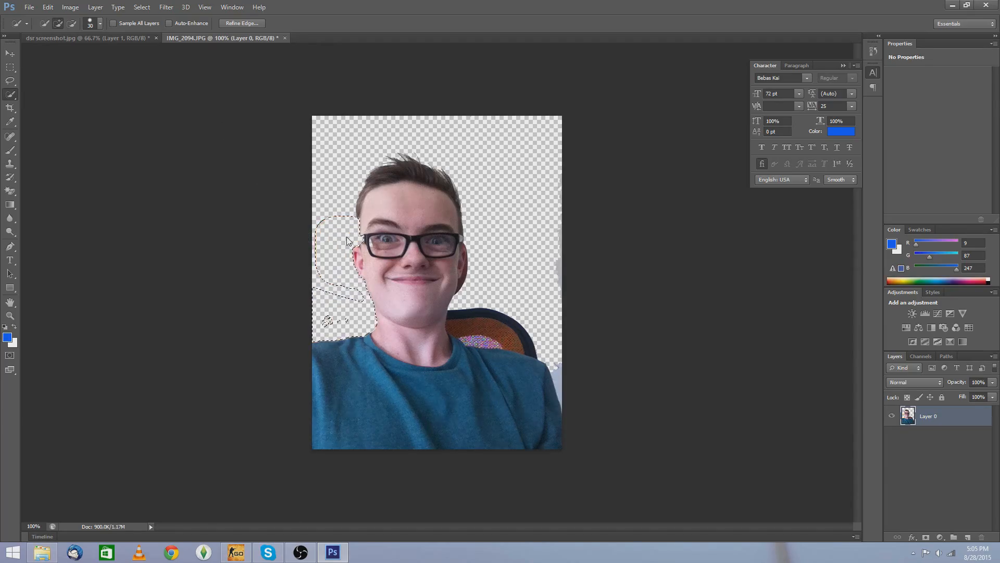
{"action": "left_click", "coordinate": [482, 327]}
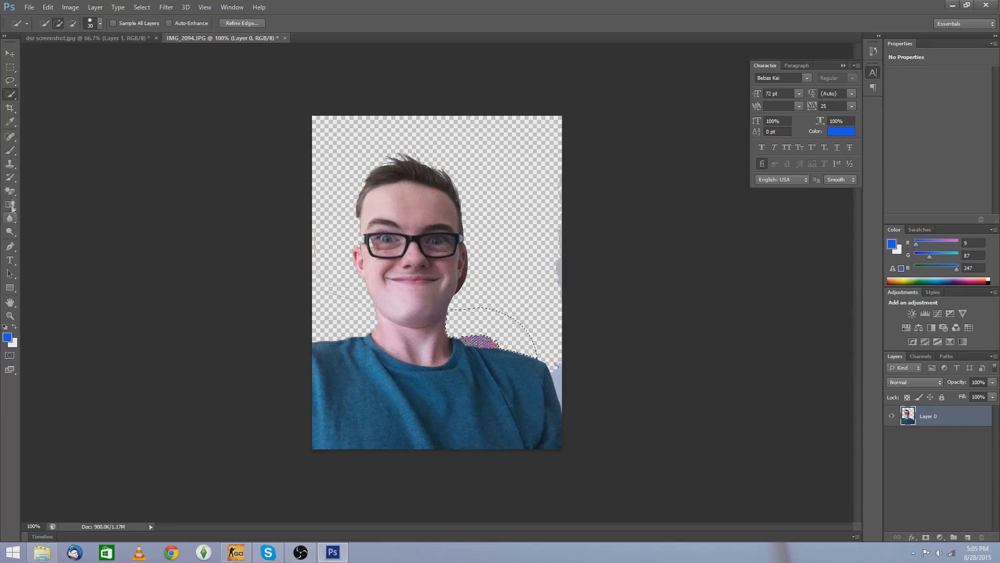
{"action": "left_click_drag", "start_coordinate": [13, 193], "coordinate": [41, 195]}
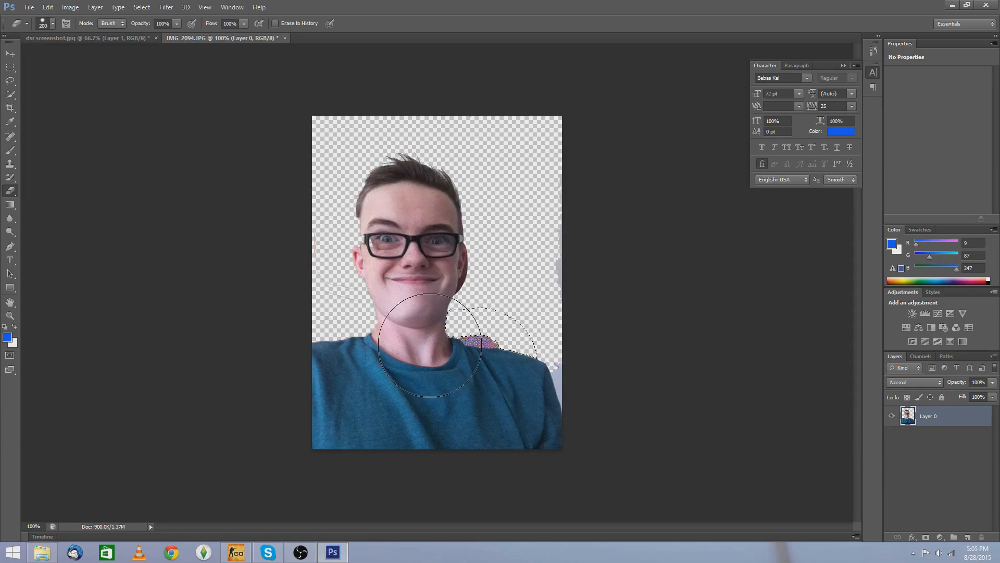
{"action": "key", "text": "bracketleft"}
{"action": "key", "text": "bracketleft"}
Step: Drag the cut-out person into the gameplay screenshot document and position the layer over the scene
{"action": "left_click", "coordinate": [10, 53]}
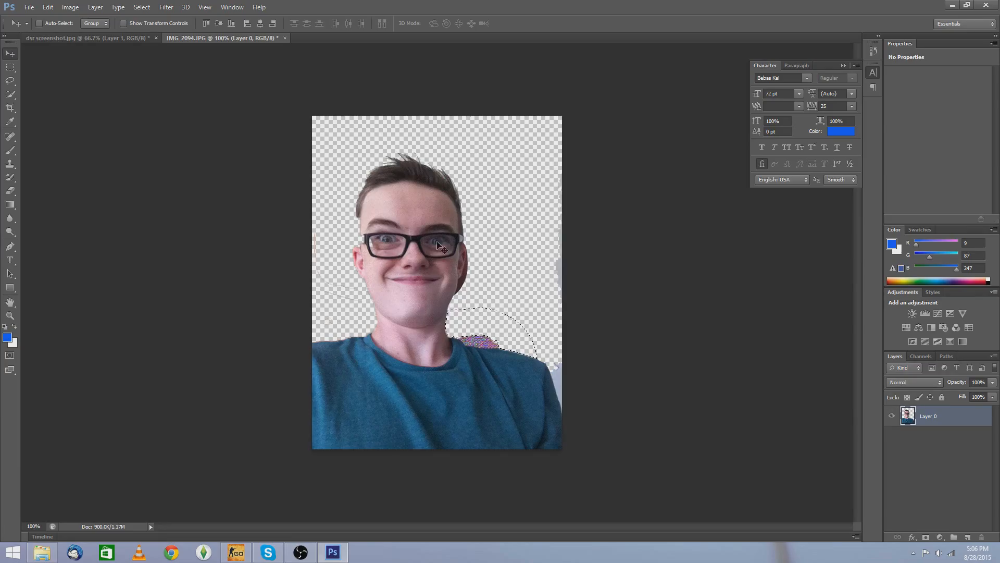
{"action": "mouse_move", "coordinate": [432, 241]}
{"action": "left_mouse_down"}
{"action": "mouse_move", "coordinate": [258, 94]}
{"action": "mouse_move", "coordinate": [82, 46]}
{"action": "mouse_move", "coordinate": [86, 39]}
{"action": "mouse_move", "coordinate": [339, 242]}
{"action": "mouse_move", "coordinate": [452, 276]}
{"action": "mouse_move", "coordinate": [407, 323]}
{"action": "mouse_move", "coordinate": [390, 311]}
{"action": "left_mouse_up"}
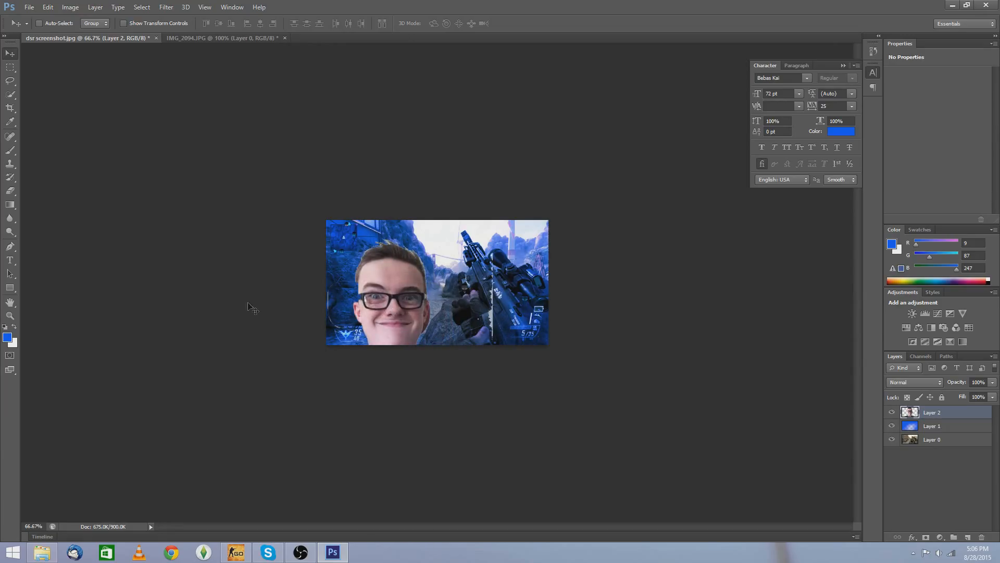
{"action": "left_click", "coordinate": [17, 192]}
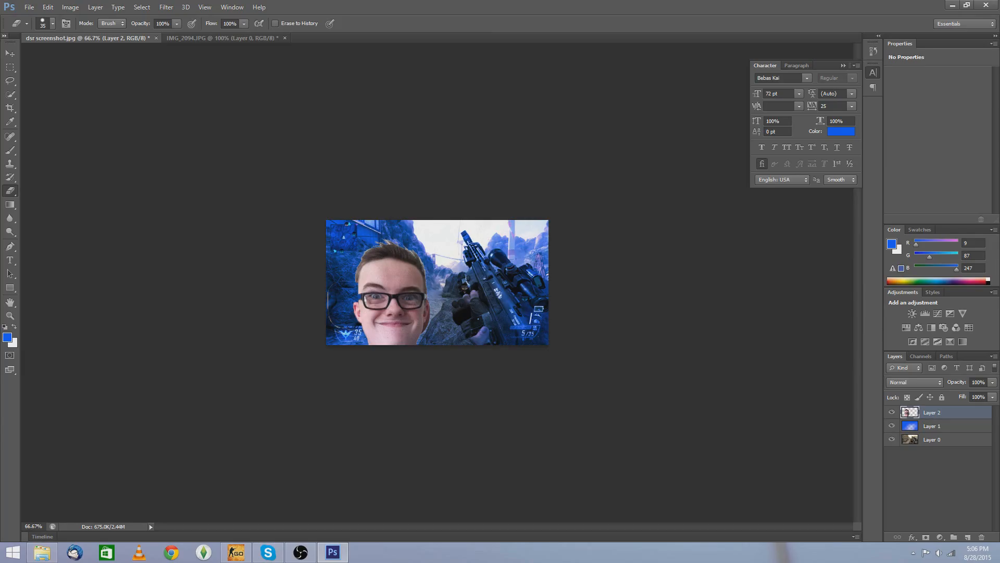
{"action": "left_click", "coordinate": [8, 54]}
{"action": "left_click_drag", "start_coordinate": [363, 285], "coordinate": [413, 239]}
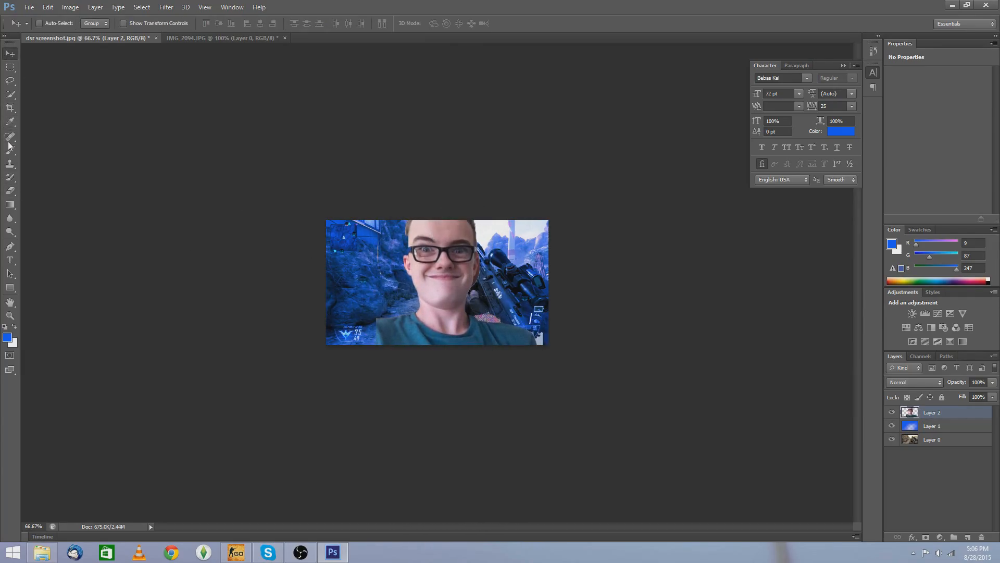
{"action": "left_click_drag", "start_coordinate": [465, 325], "coordinate": [421, 306]}
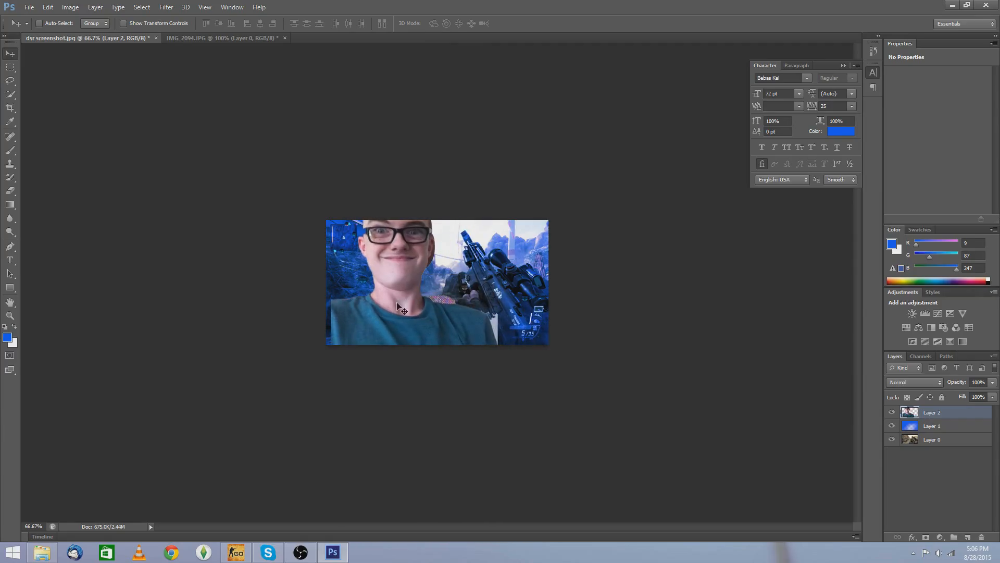
Step: Erase the leftover chair patch beside the person's shoulder with a smaller Eraser brush
{"action": "left_click", "coordinate": [9, 192]}
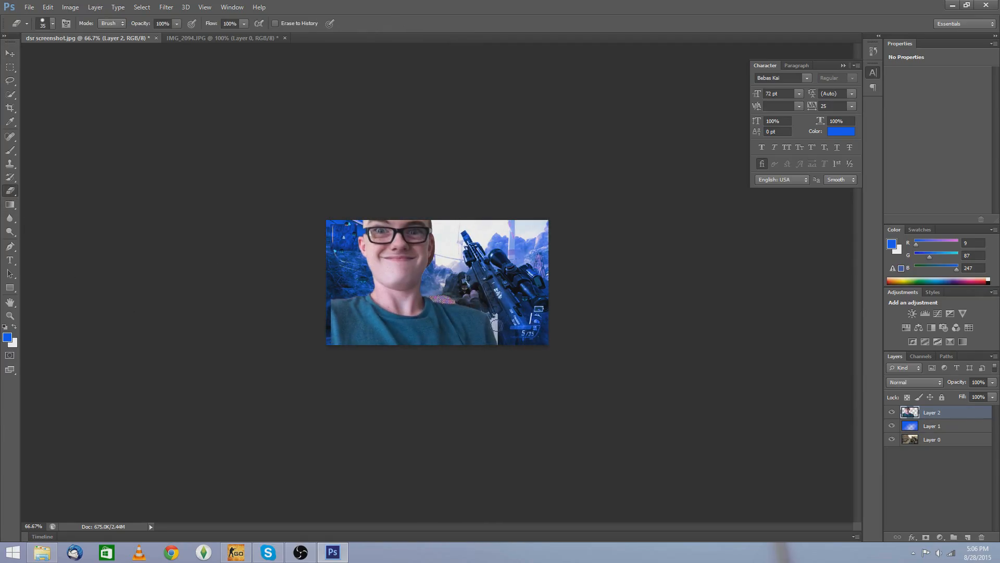
{"action": "scroll", "coordinate": [497, 319], "scroll_direction": "up", "scroll_amount": 2}
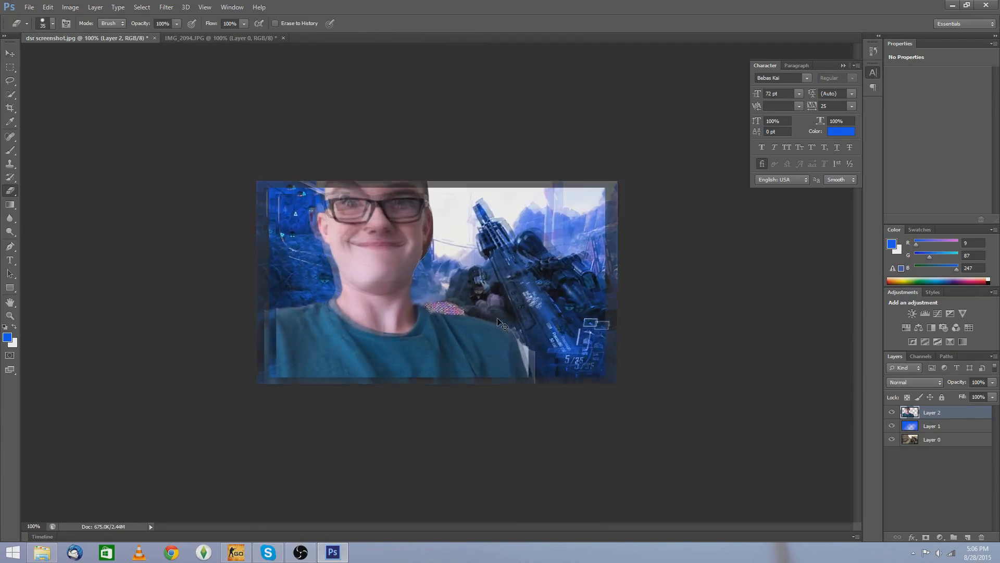
{"action": "key", "text": "bracketleft"}
{"action": "key", "text": "bracketleft"}
{"action": "key", "text": "bracketleft"}
{"action": "key", "text": "bracketleft"}
{"action": "key", "text": "bracketleft"}
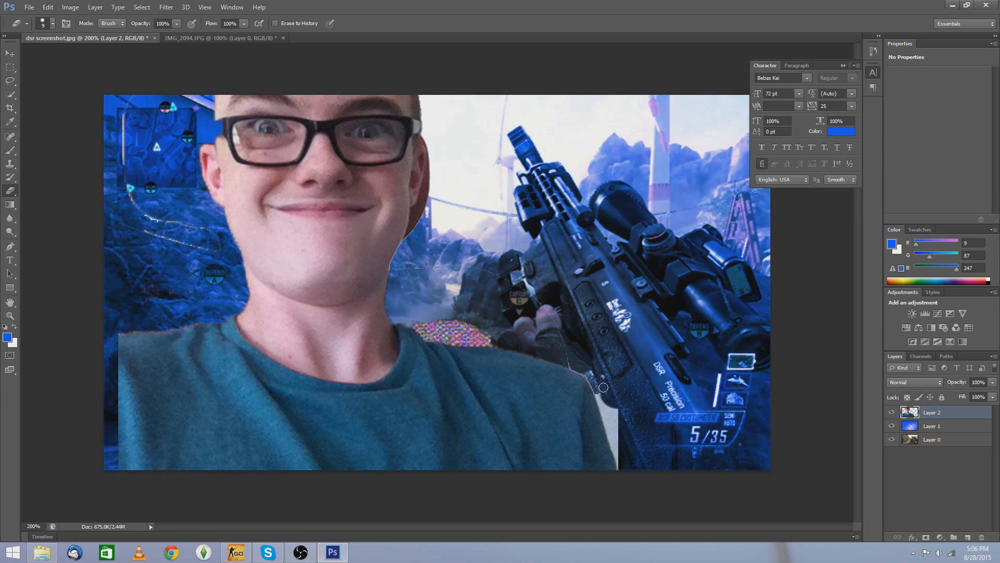
{"action": "mouse_move", "coordinate": [609, 407]}
{"action": "left_mouse_down"}
{"action": "mouse_move", "coordinate": [615, 427]}
{"action": "mouse_move", "coordinate": [619, 407]}
{"action": "mouse_move", "coordinate": [623, 459]}
{"action": "mouse_move", "coordinate": [603, 400]}
{"action": "left_mouse_up"}
{"action": "mouse_move", "coordinate": [159, 114]}
{"action": "left_mouse_down"}
{"action": "mouse_move", "coordinate": [129, 113]}
{"action": "mouse_move", "coordinate": [119, 139]}
{"action": "mouse_move", "coordinate": [136, 214]}
{"action": "mouse_move", "coordinate": [190, 222]}
{"action": "mouse_move", "coordinate": [212, 238]}
{"action": "mouse_move", "coordinate": [202, 245]}
{"action": "mouse_move", "coordinate": [113, 219]}
{"action": "mouse_move", "coordinate": [160, 241]}
{"action": "left_mouse_up"}
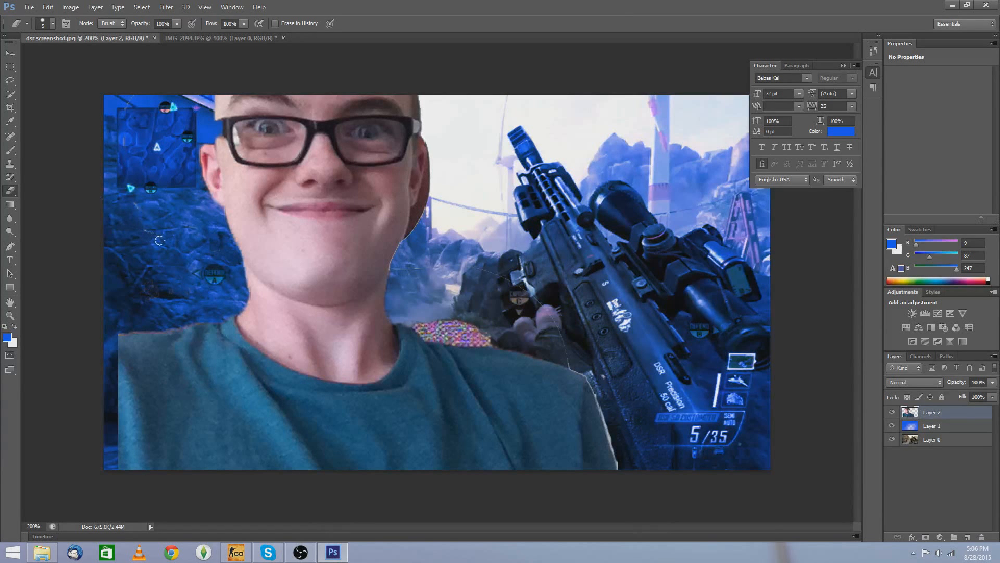
{"action": "left_click_drag", "start_coordinate": [456, 327], "coordinate": [446, 325]}
{"action": "mouse_move", "coordinate": [467, 342]}
{"action": "left_mouse_down"}
{"action": "mouse_move", "coordinate": [484, 341]}
{"action": "mouse_move", "coordinate": [446, 320]}
{"action": "left_mouse_up"}
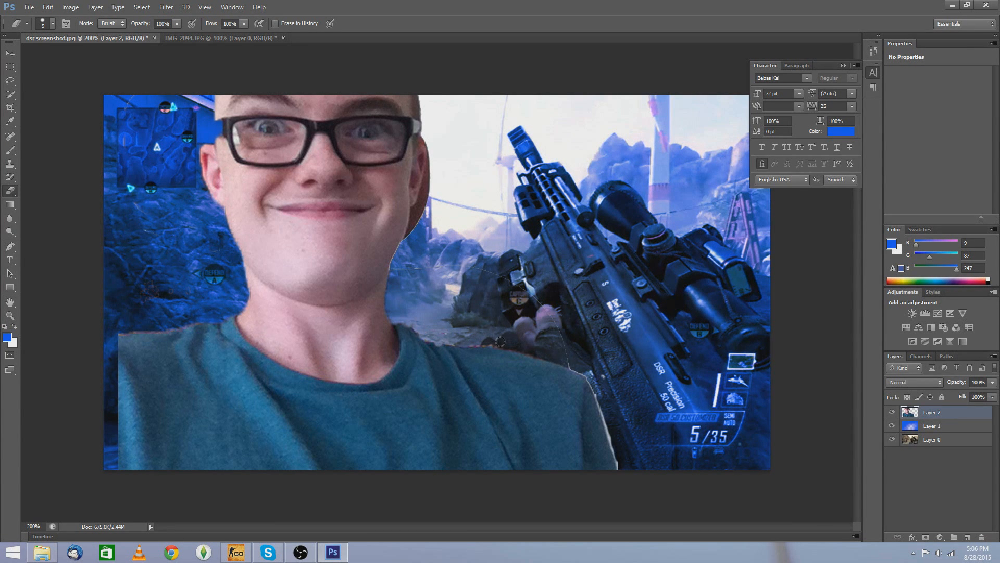
{"action": "key", "text": "ctrl+minus"}
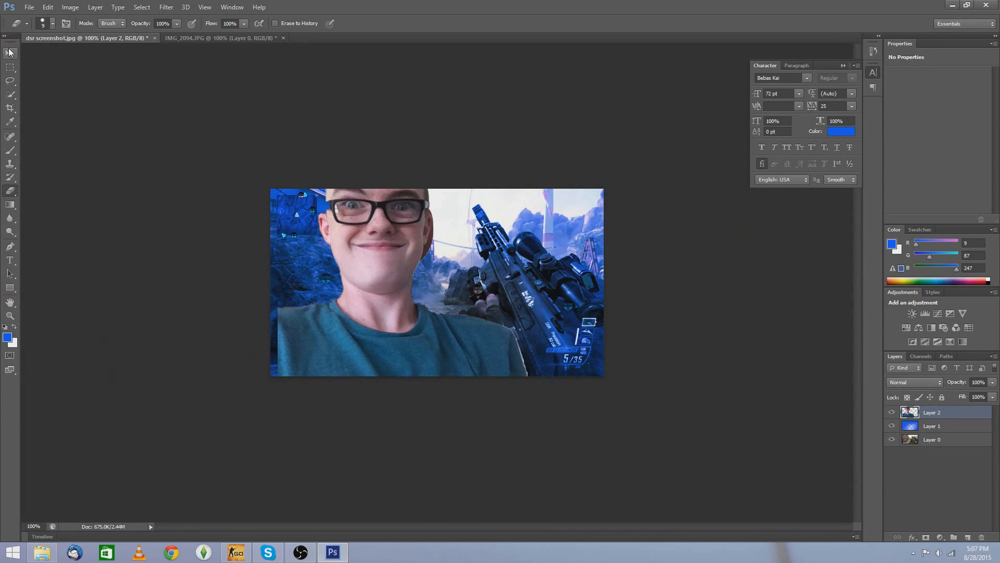
Step: Move the person layer right and start Free Transform, shrinking its width and height
{"action": "key", "text": "v"}
{"action": "left_click_drag", "start_coordinate": [364, 251], "coordinate": [454, 293]}
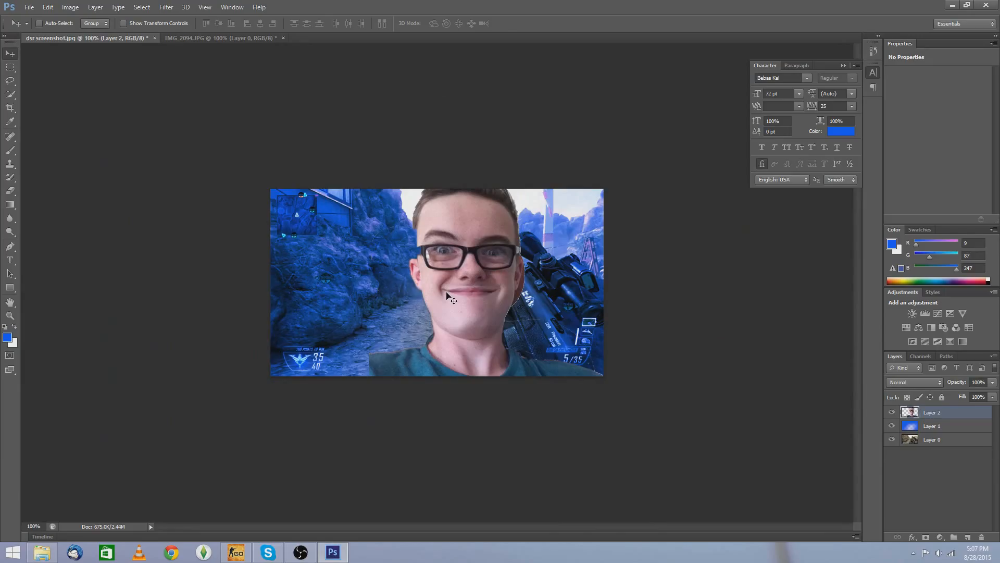
{"action": "key", "text": "ctrl+t"}
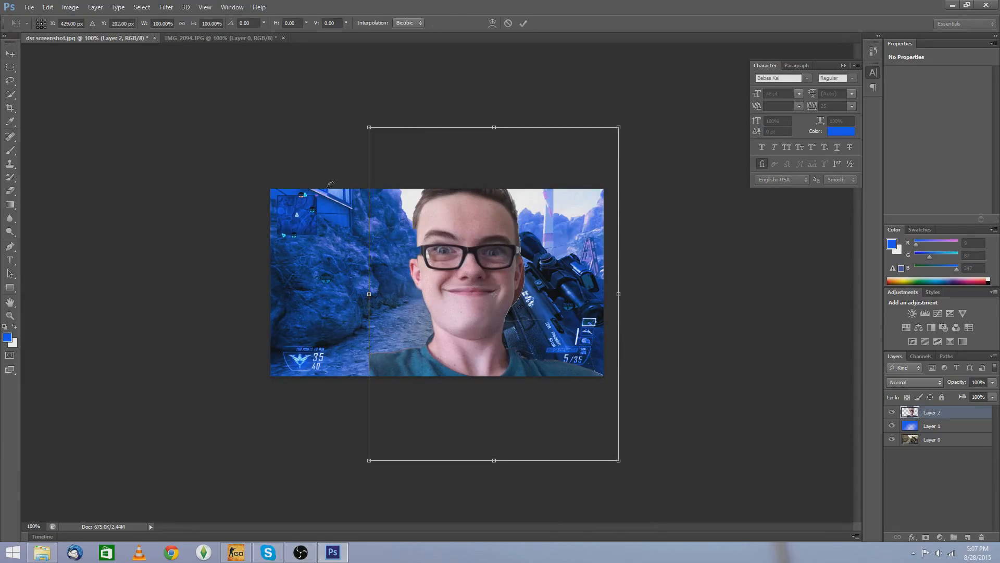
{"action": "key", "text": "shift"}
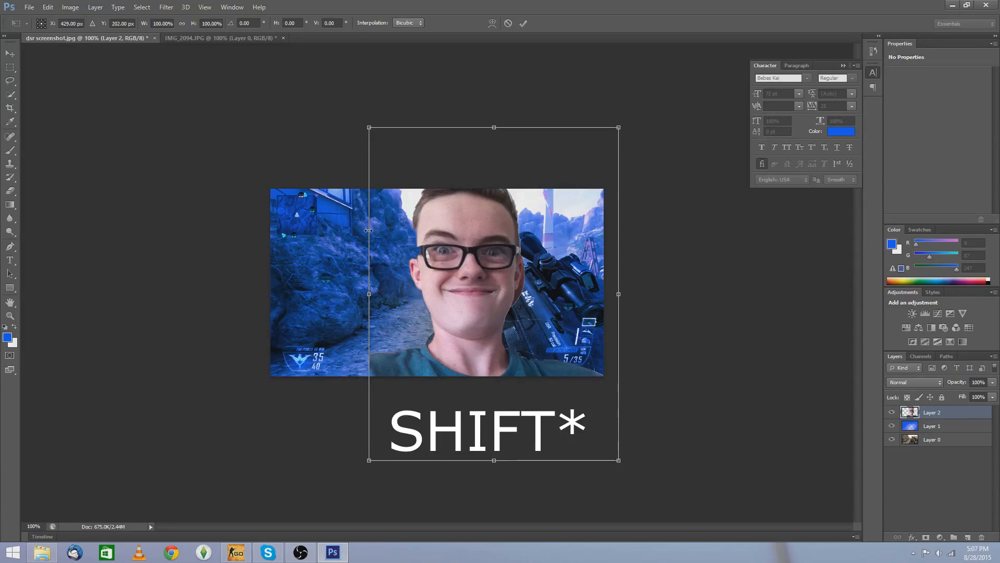
{"action": "left_click_drag", "start_coordinate": [368, 230], "coordinate": [427, 230]}
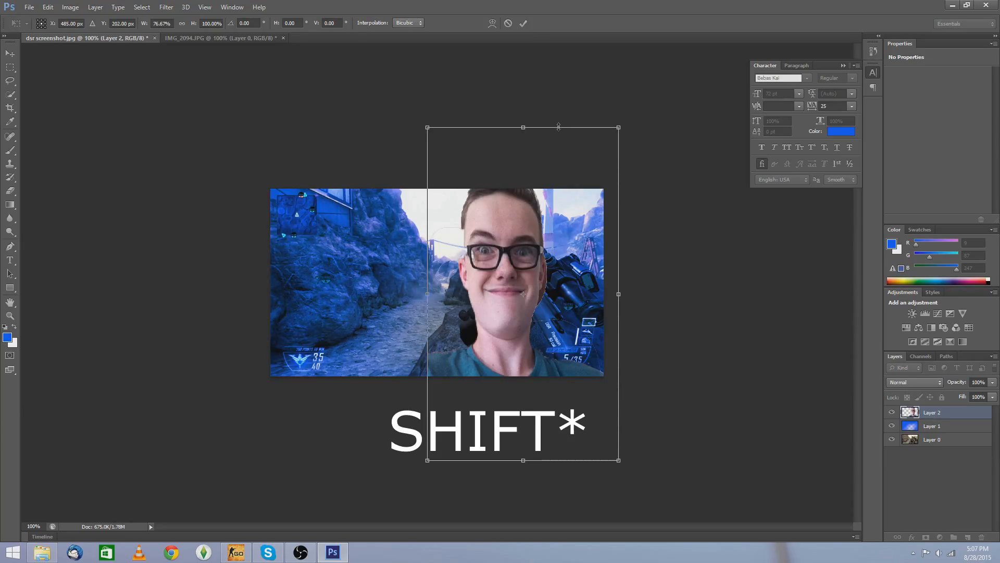
{"action": "left_click_drag", "start_coordinate": [558, 126], "coordinate": [559, 239]}
{"action": "left_click_drag", "start_coordinate": [505, 310], "coordinate": [515, 245]}
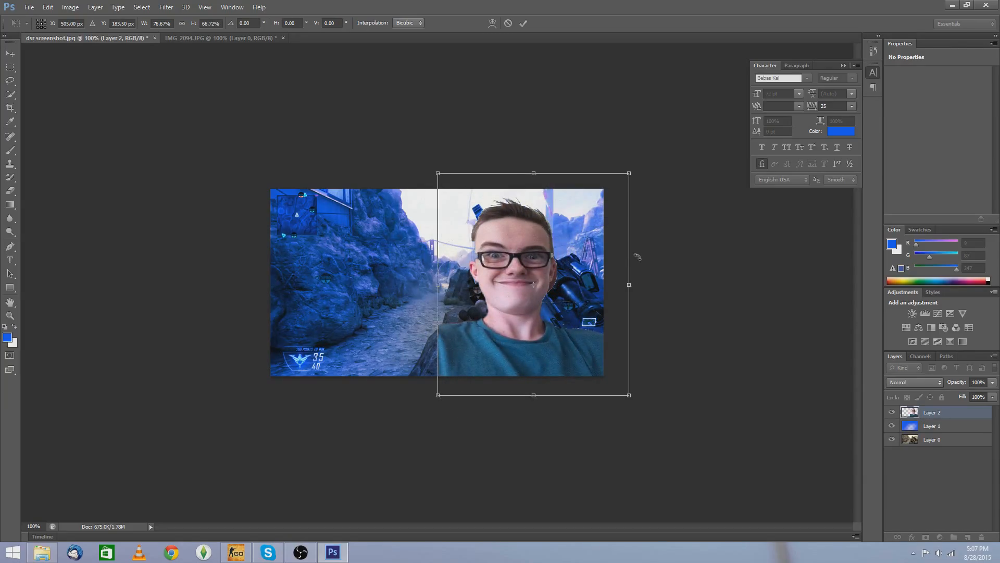
Step: Resize, slightly rotate and reposition the person into the lower-right corner, then apply the transformation
{"action": "left_click_drag", "start_coordinate": [631, 256], "coordinate": [603, 256]}
{"action": "left_click_drag", "start_coordinate": [546, 396], "coordinate": [546, 316]}
{"action": "left_click_drag", "start_coordinate": [519, 283], "coordinate": [527, 359]}
{"action": "left_click_drag", "start_coordinate": [543, 218], "coordinate": [554, 219]}
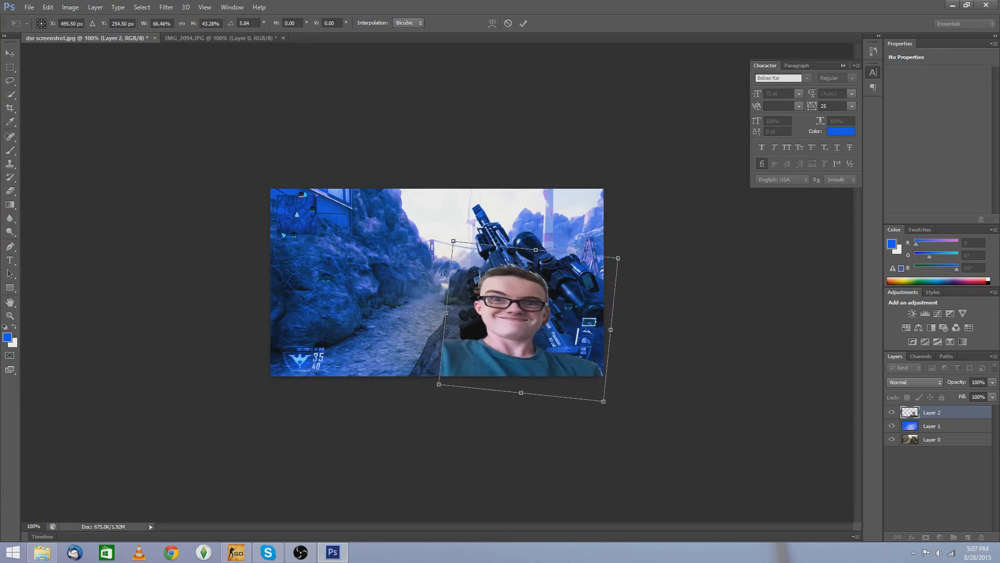
{"action": "left_click_drag", "start_coordinate": [498, 244], "coordinate": [498, 222]}
{"action": "left_click_drag", "start_coordinate": [509, 292], "coordinate": [535, 283]}
{"action": "left_click", "coordinate": [10, 58]}
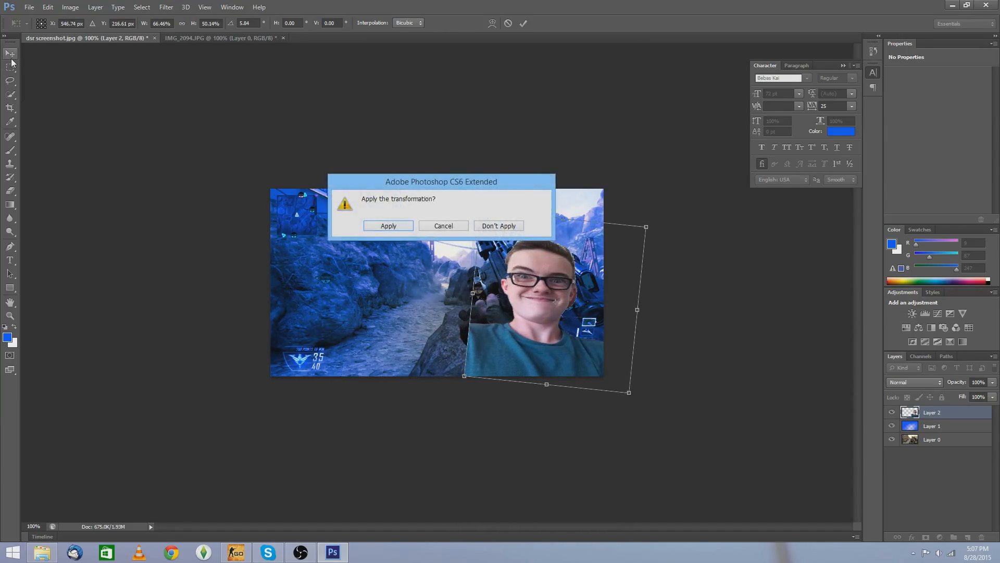
{"action": "left_click", "coordinate": [371, 229]}
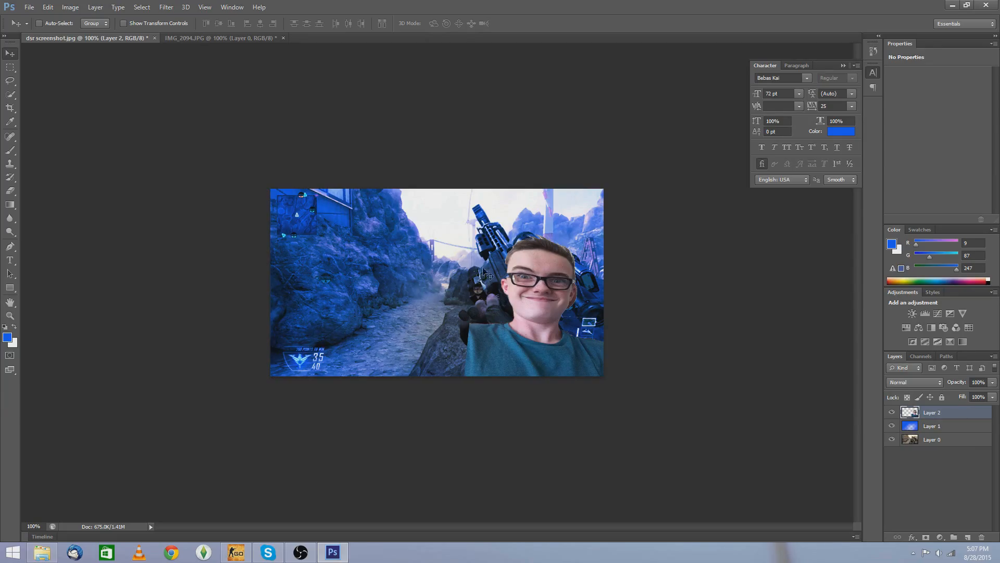
Step: Rotate the person layer further with Free Transform and apply it
{"action": "key", "text": "ctrl+minus"}
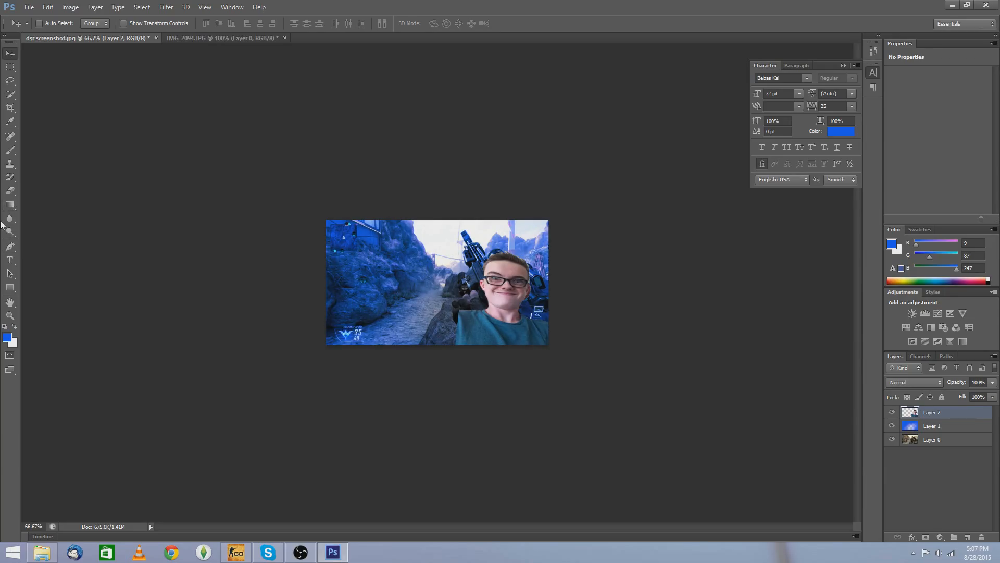
{"action": "left_click", "coordinate": [10, 151]}
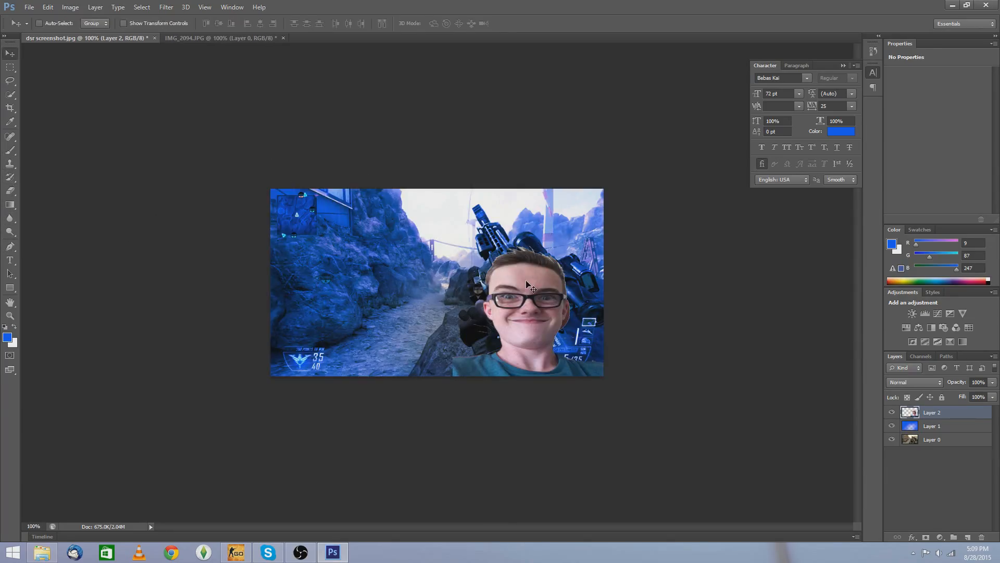
{"action": "key", "text": "ctrl+t"}
{"action": "left_click_drag", "start_coordinate": [514, 213], "coordinate": [546, 251]}
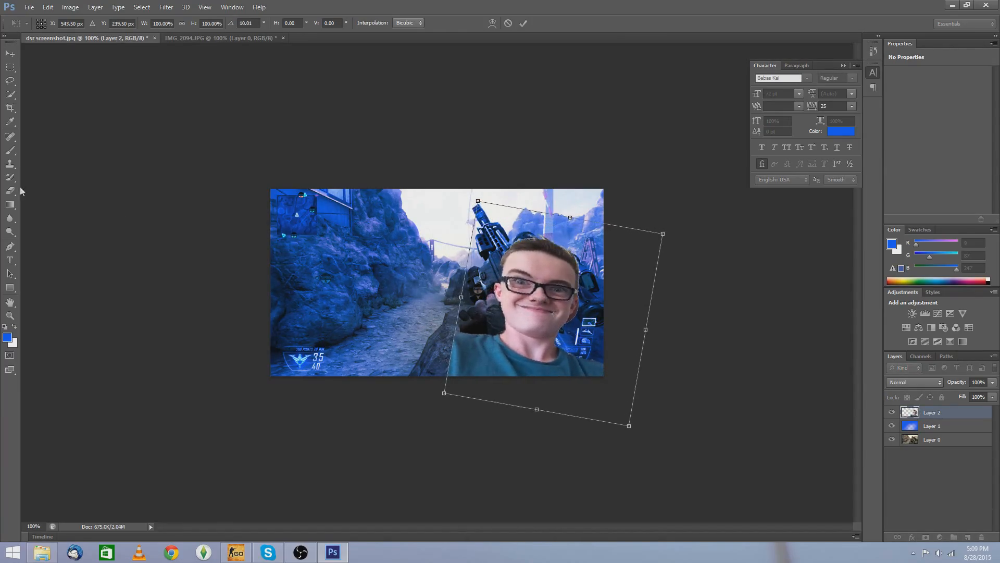
{"action": "left_click", "coordinate": [10, 53]}
{"action": "left_click", "coordinate": [399, 225]}
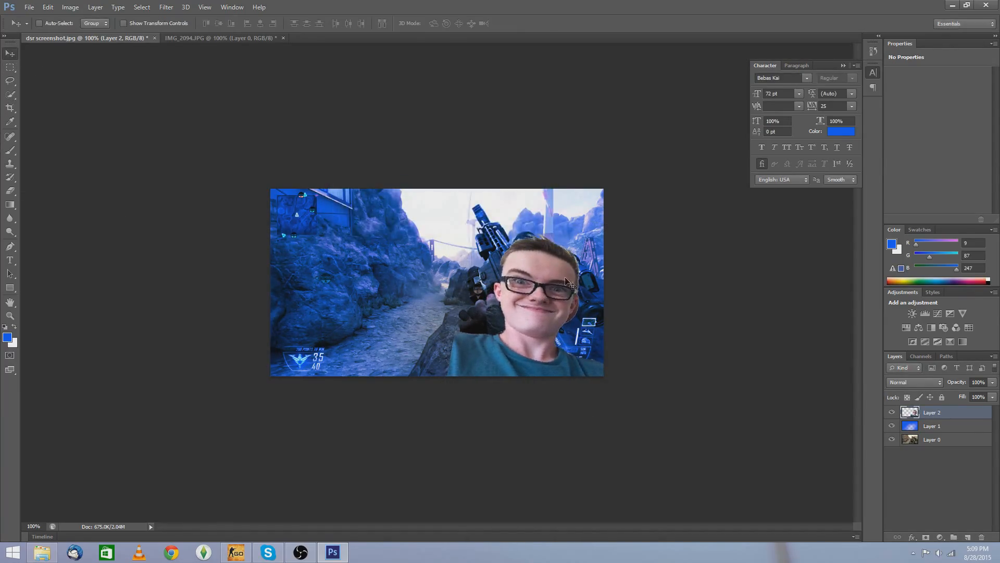
Step: Add a new layer and paint blue around the person's head and shoulders with the Brush tool
{"action": "left_click", "coordinate": [968, 538]}
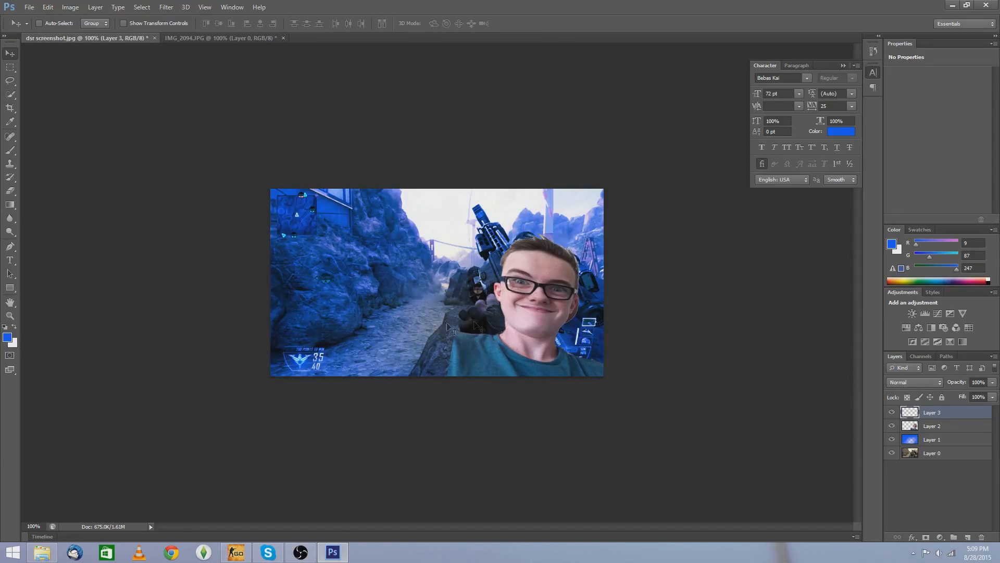
{"action": "left_click", "coordinate": [10, 150]}
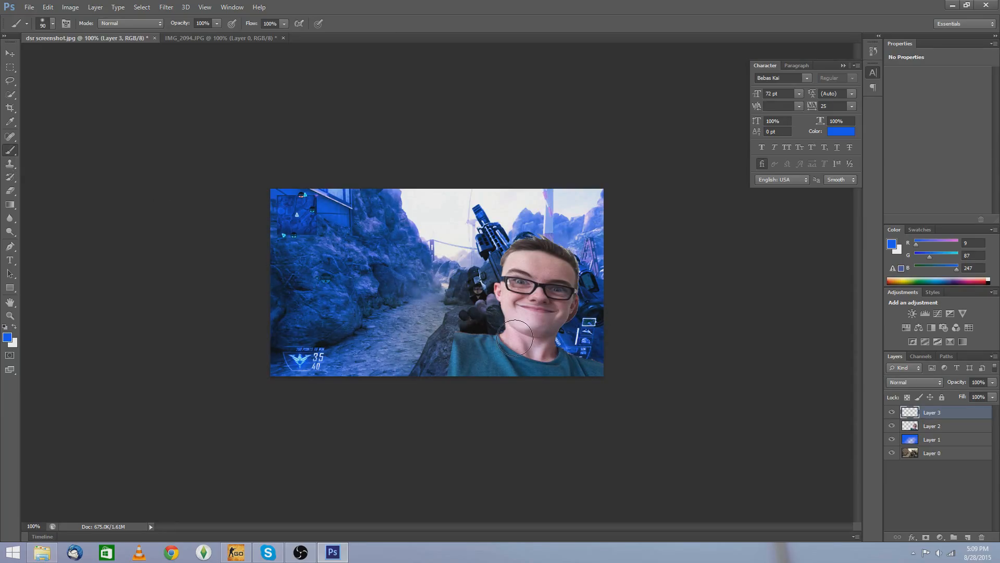
{"action": "key", "text": "ctrl+minus"}
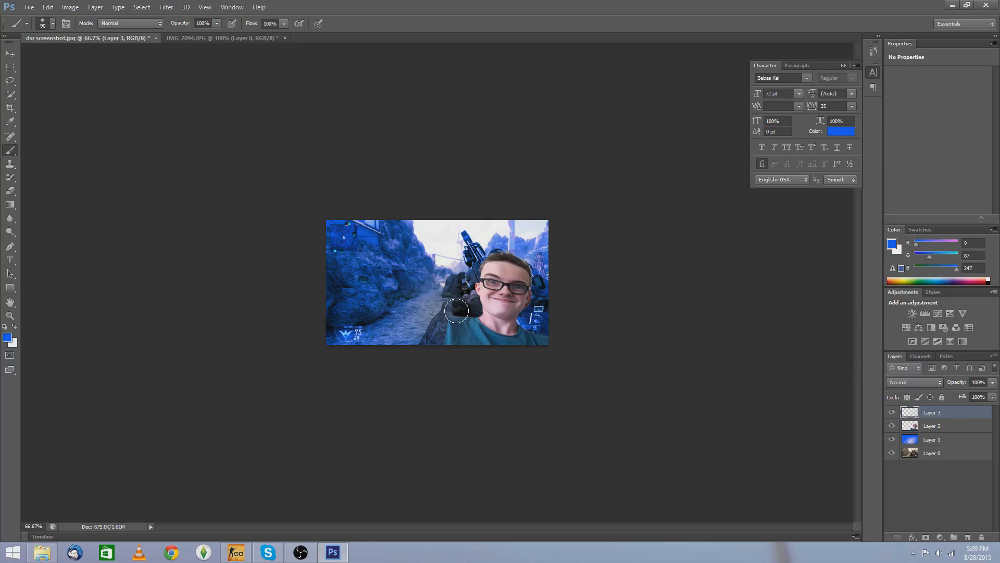
{"action": "mouse_move", "coordinate": [456, 311]}
{"action": "left_mouse_down"}
{"action": "mouse_move", "coordinate": [475, 311]}
{"action": "mouse_move", "coordinate": [472, 263]}
{"action": "mouse_move", "coordinate": [537, 249]}
{"action": "mouse_move", "coordinate": [534, 325]}
{"action": "mouse_move", "coordinate": [549, 337]}
{"action": "left_mouse_up"}
{"action": "mouse_move", "coordinate": [452, 334]}
{"action": "left_mouse_down"}
{"action": "mouse_move", "coordinate": [432, 315]}
{"action": "mouse_move", "coordinate": [445, 312]}
{"action": "mouse_move", "coordinate": [440, 339]}
{"action": "left_mouse_up"}
{"action": "left_click", "coordinate": [10, 54]}
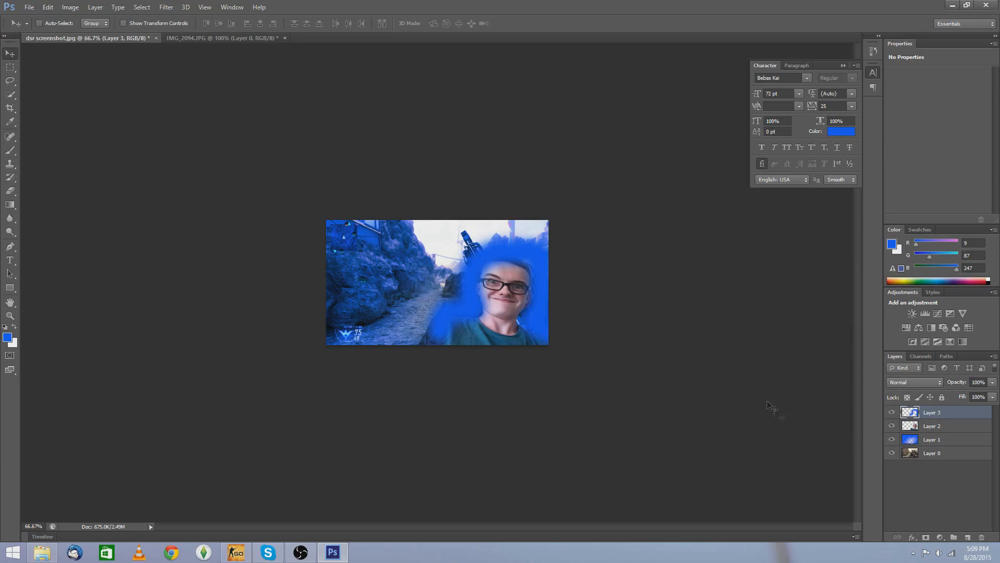
Step: Set the painted blue glow layer's blend mode to Overlay in its blending options
{"action": "right_click", "coordinate": [949, 412]}
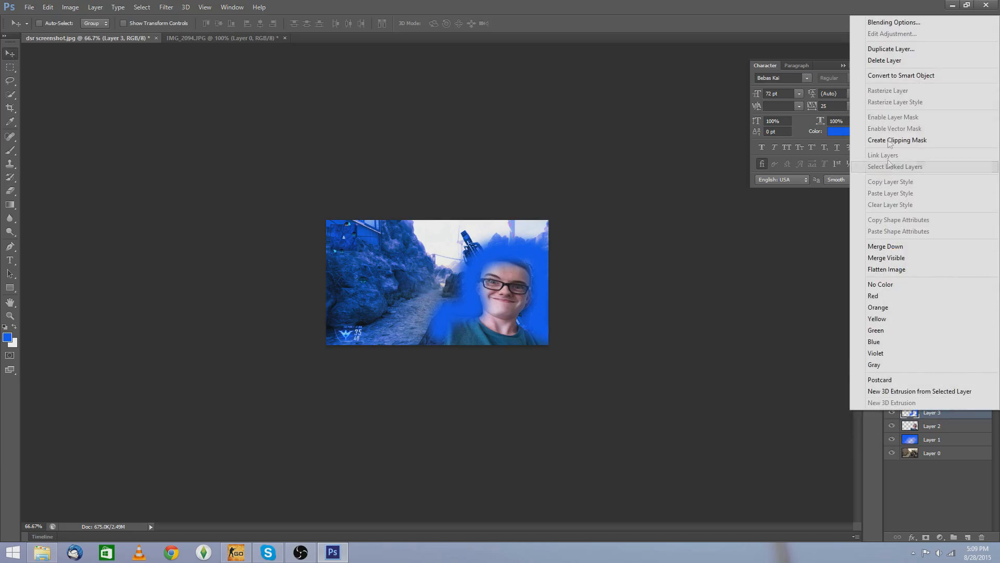
{"action": "left_click", "coordinate": [895, 22]}
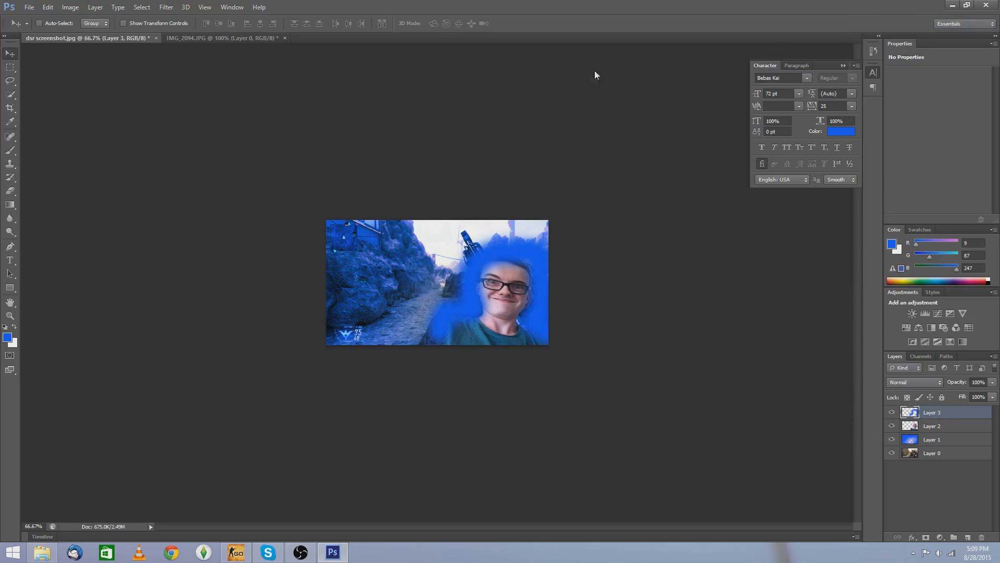
{"action": "left_click", "coordinate": [790, 119]}
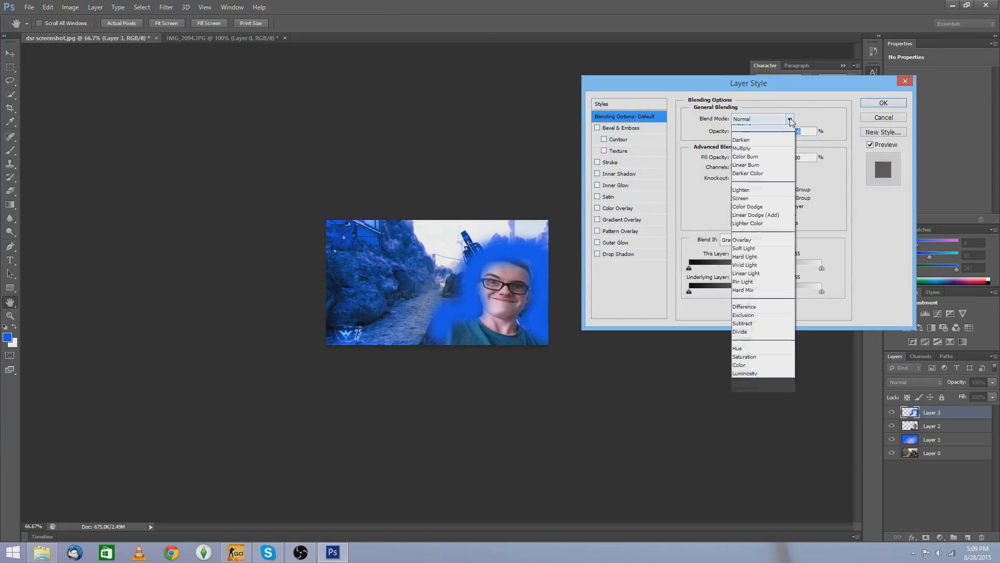
{"action": "left_click", "coordinate": [750, 254]}
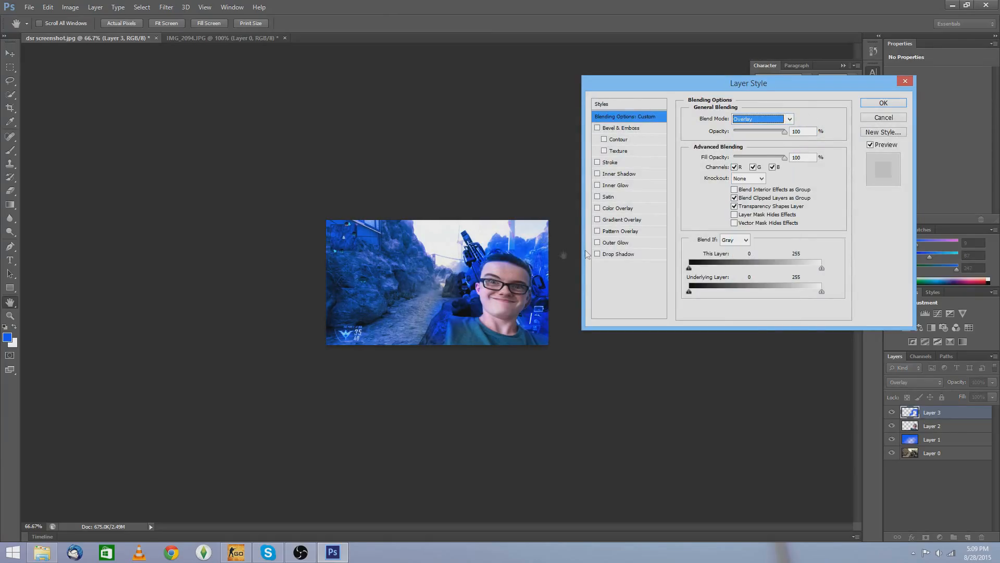
{"action": "left_click", "coordinate": [895, 106]}
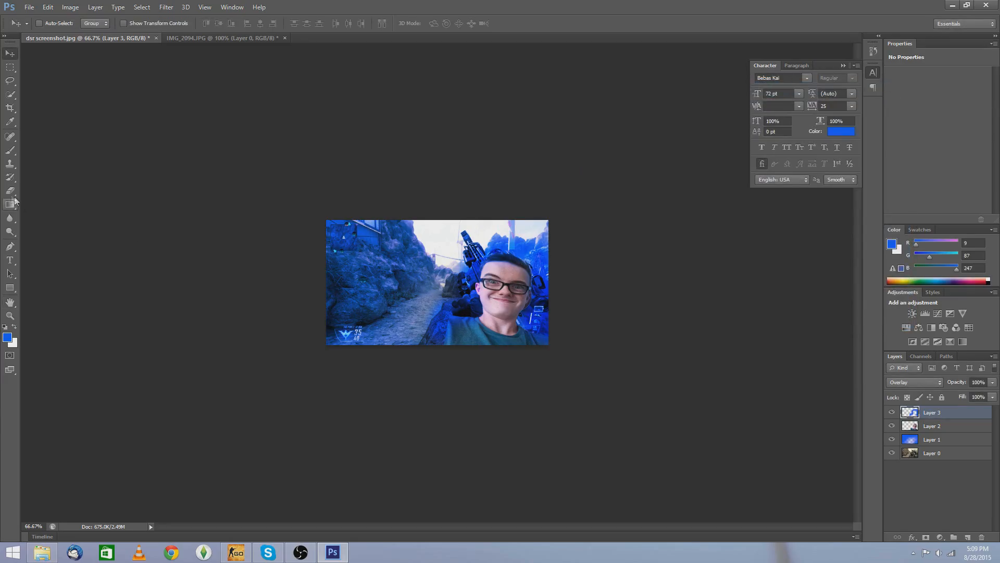
Step: Switch to a darker blue foreground colour, shrink the brush and paint a stroke along the image's bottom edge
{"action": "left_click", "coordinate": [9, 162]}
{"action": "left_click", "coordinate": [10, 150]}
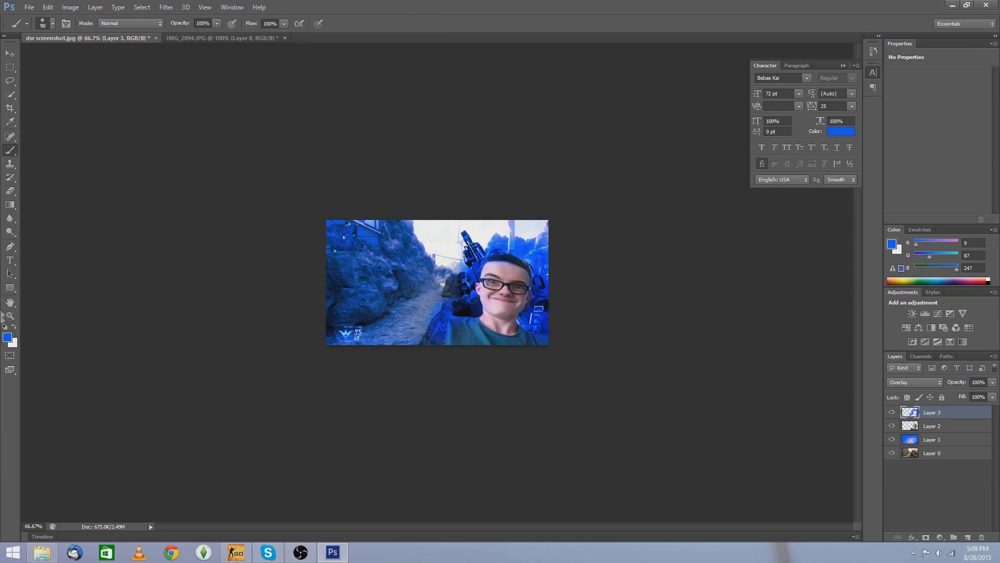
{"action": "left_click", "coordinate": [7, 338]}
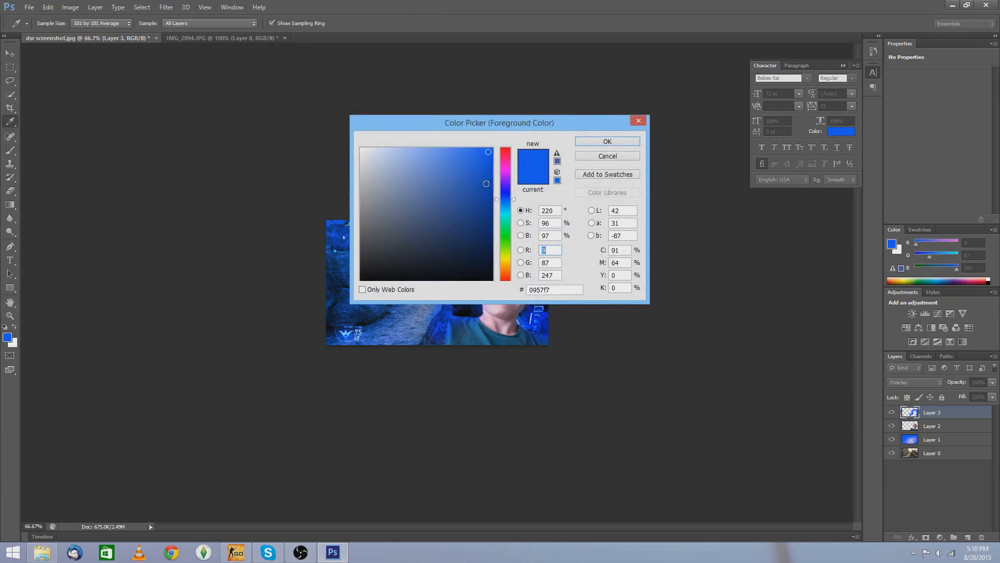
{"action": "left_click", "coordinate": [485, 196]}
{"action": "left_click", "coordinate": [597, 147]}
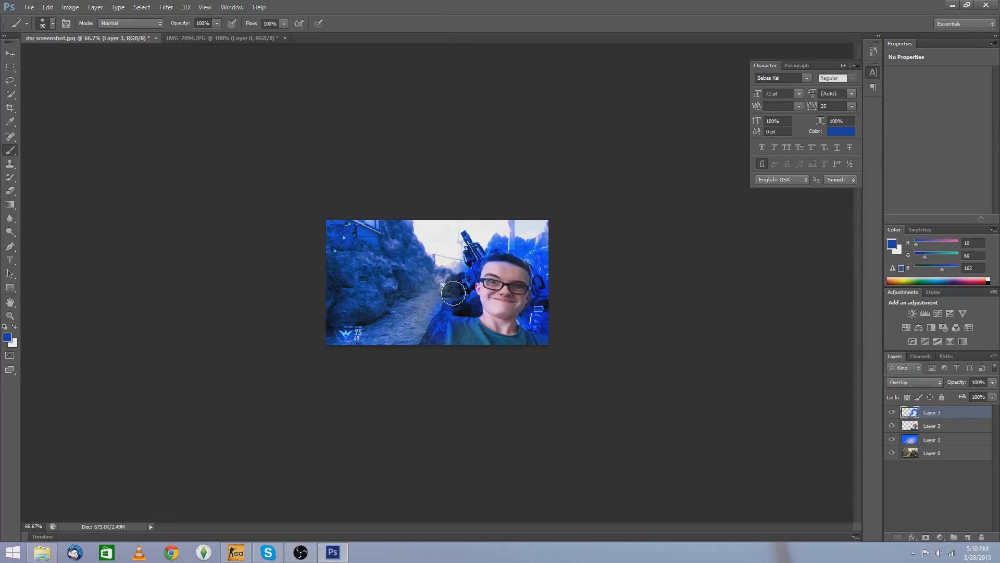
{"action": "key", "text": "bracketleft"}
{"action": "key", "text": "bracketleft"}
{"action": "key", "text": "bracketleft"}
{"action": "key", "text": "bracketleft"}
{"action": "mouse_move", "coordinate": [436, 326]}
{"action": "left_mouse_down"}
{"action": "mouse_move", "coordinate": [487, 241]}
{"action": "mouse_move", "coordinate": [508, 231]}
{"action": "mouse_move", "coordinate": [541, 240]}
{"action": "mouse_move", "coordinate": [550, 325]}
{"action": "left_mouse_up"}
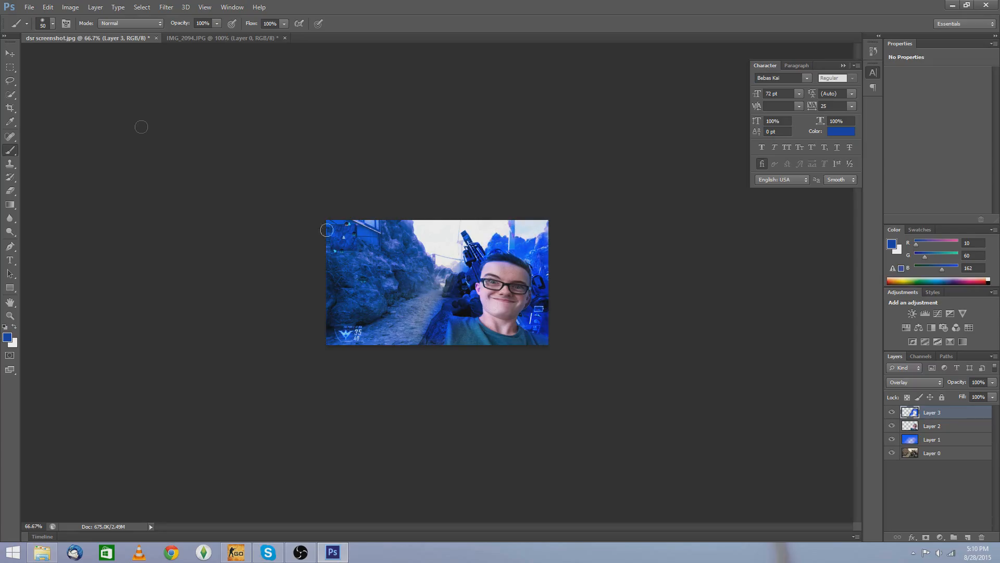
Step: Start a text layer in the upper-left of the image with the light blue text colour 80a9fb
{"action": "left_click", "coordinate": [10, 53]}
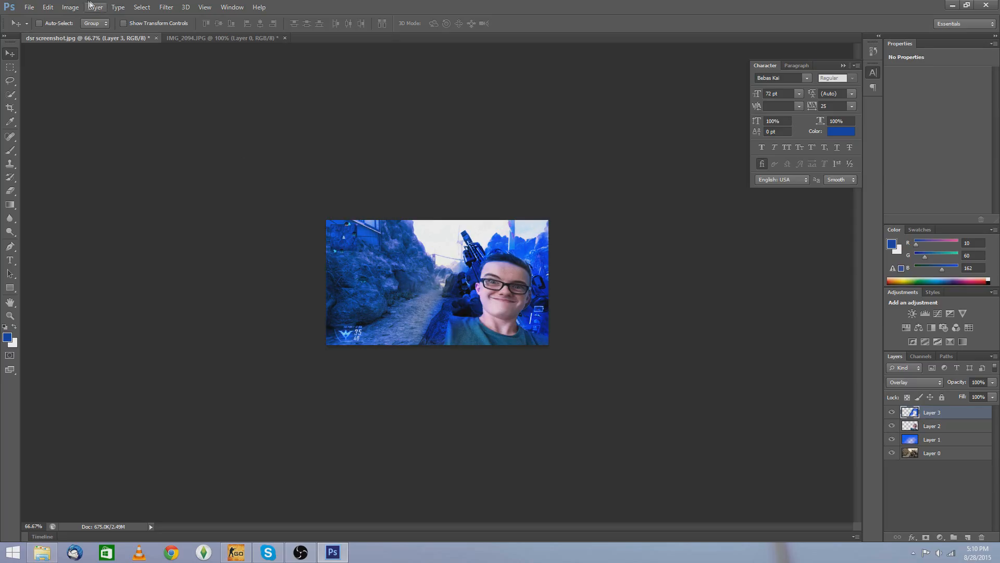
{"action": "left_click", "coordinate": [11, 260]}
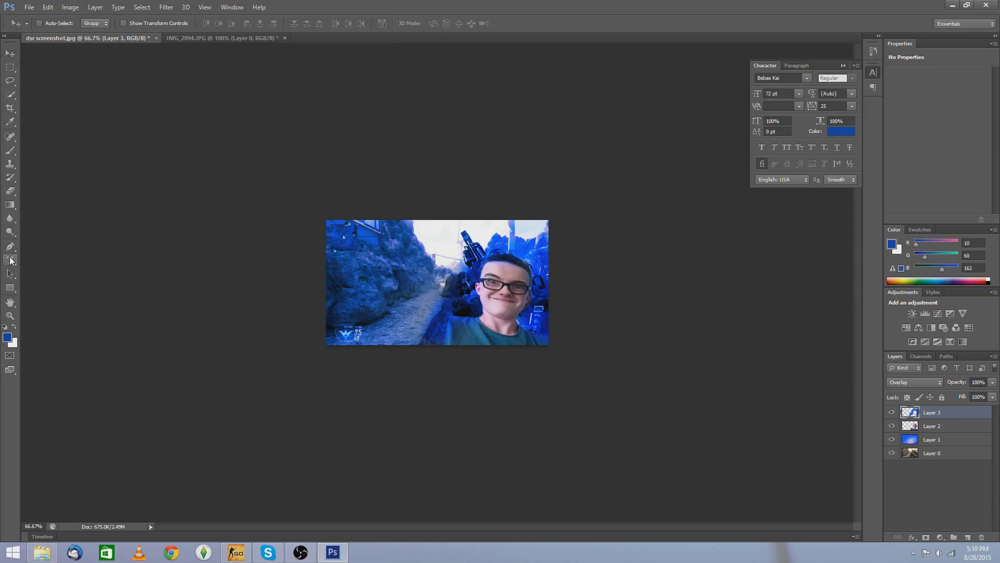
{"action": "left_click", "coordinate": [367, 267]}
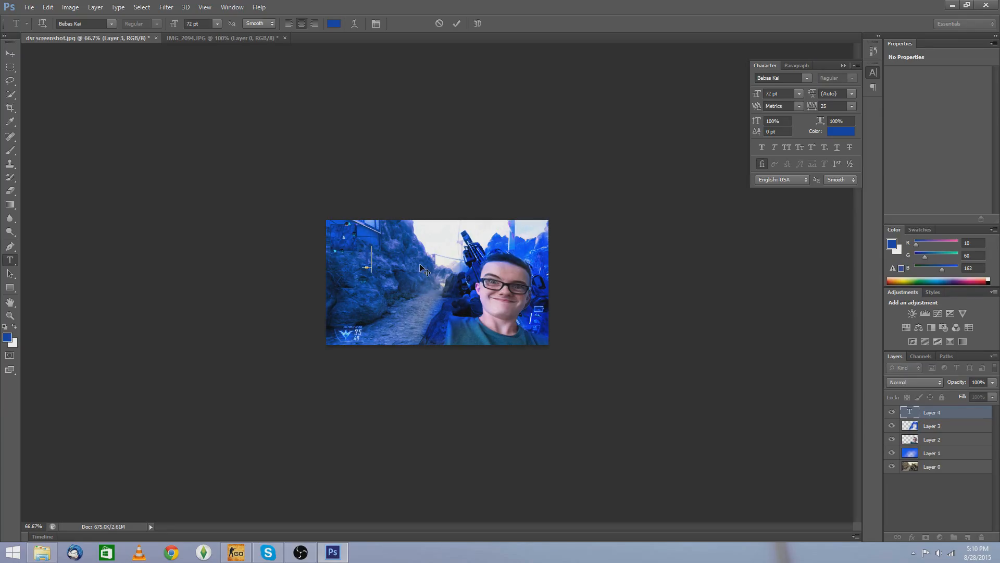
{"action": "key", "text": "BackSpace"}
{"action": "left_click", "coordinate": [336, 25]}
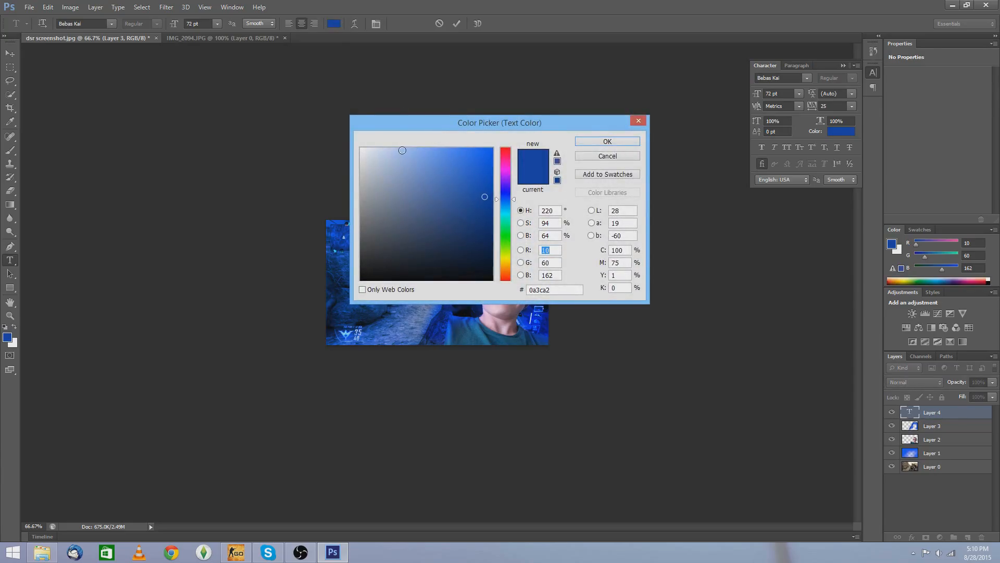
{"action": "left_click", "coordinate": [425, 150]}
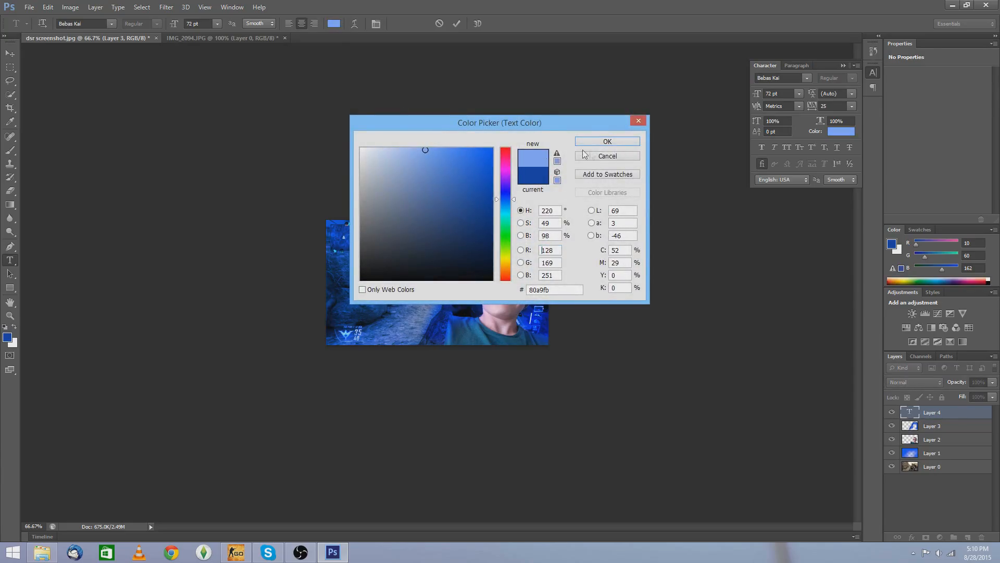
{"action": "left_click", "coordinate": [629, 143]}
{"action": "type", "text": "FHDGE"}
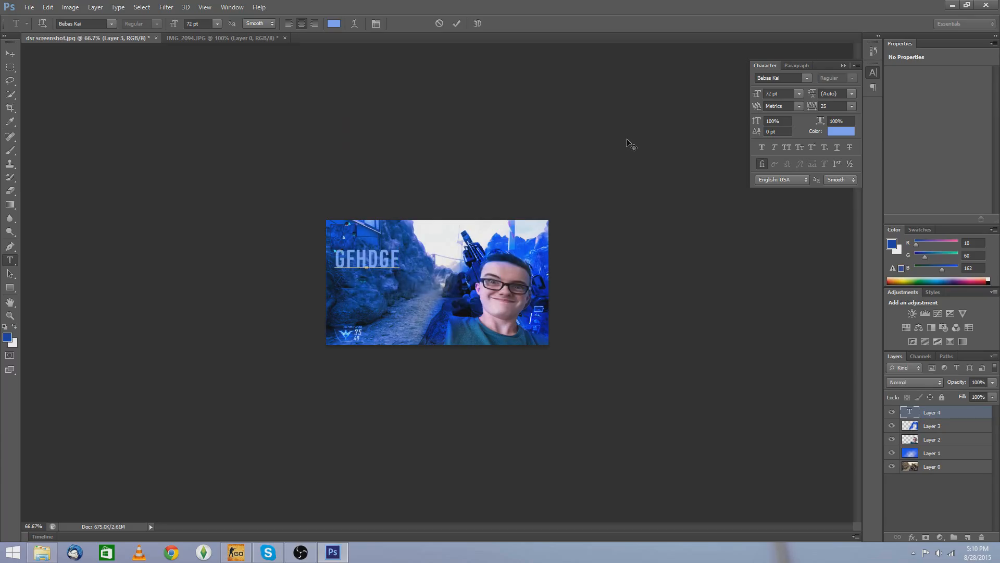
{"action": "key", "text": "BackSpace"}
{"action": "key", "text": "BackSpace"}
{"action": "key", "text": "BackSpace"}
{"action": "key", "text": "BackSpace"}
{"action": "key", "text": "BackSpace"}
{"action": "key", "text": "BackSpace"}
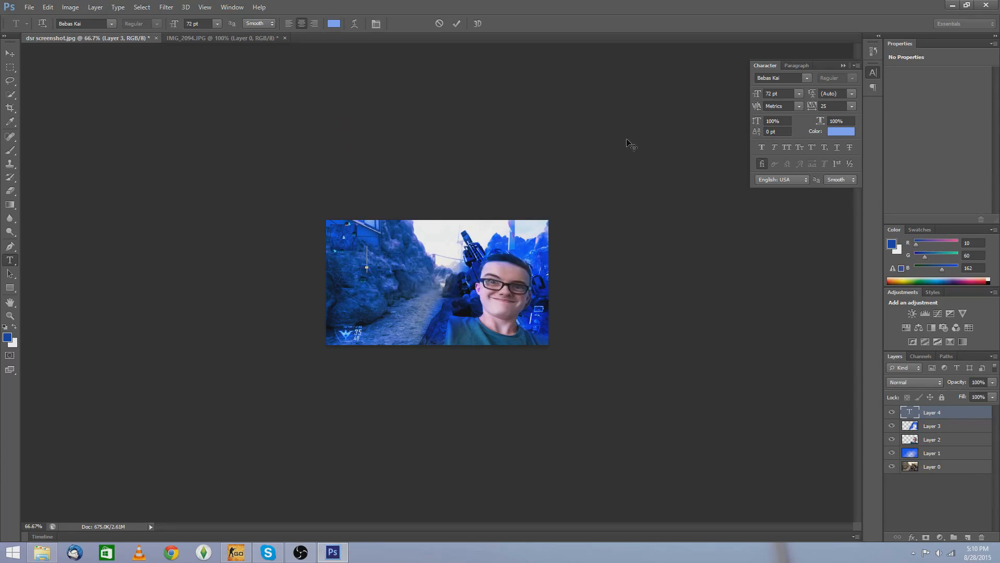
Step: Type THUMBNAIL as the text and nudge it slightly to the right
{"action": "type", "text": "THHU"}
{"action": "key", "text": "BackSpace"}
{"action": "key", "text": "BackSpace"}
{"action": "type", "text": "UMBNAIL"}
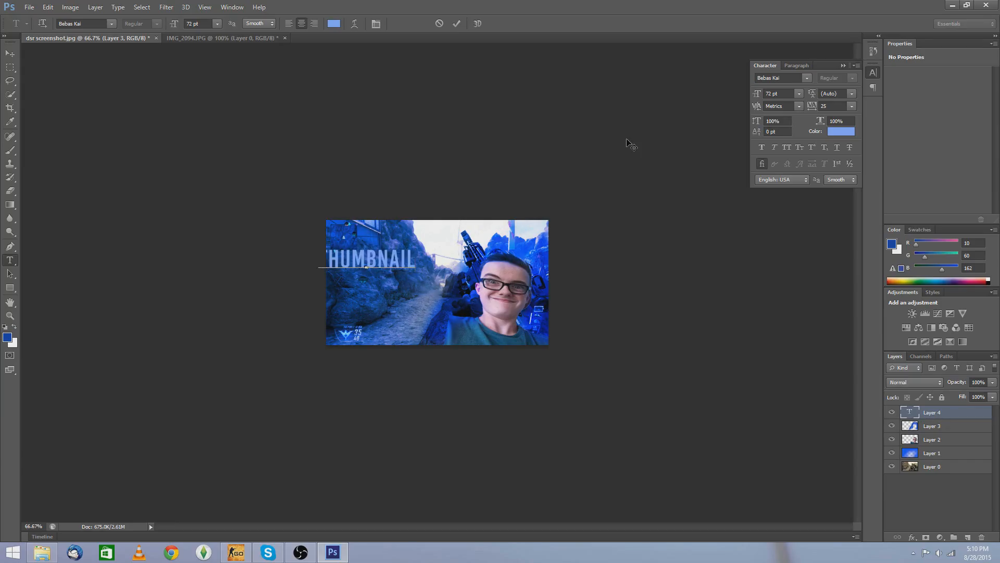
{"action": "left_click", "coordinate": [10, 53]}
{"action": "left_click_drag", "start_coordinate": [380, 264], "coordinate": [406, 263]}
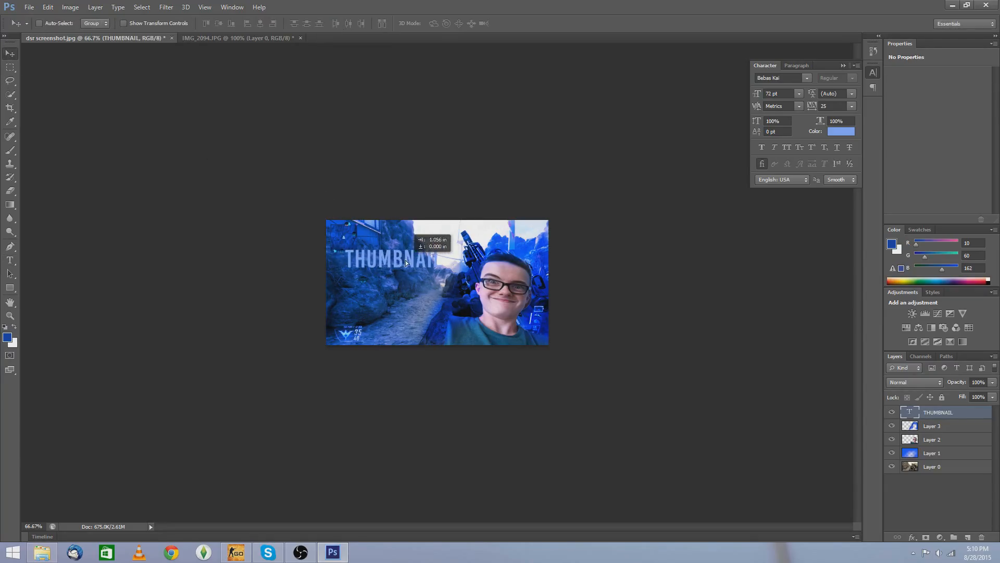
Step: Add a second text layer in white reading TUTORIAL
{"action": "left_click", "coordinate": [10, 260]}
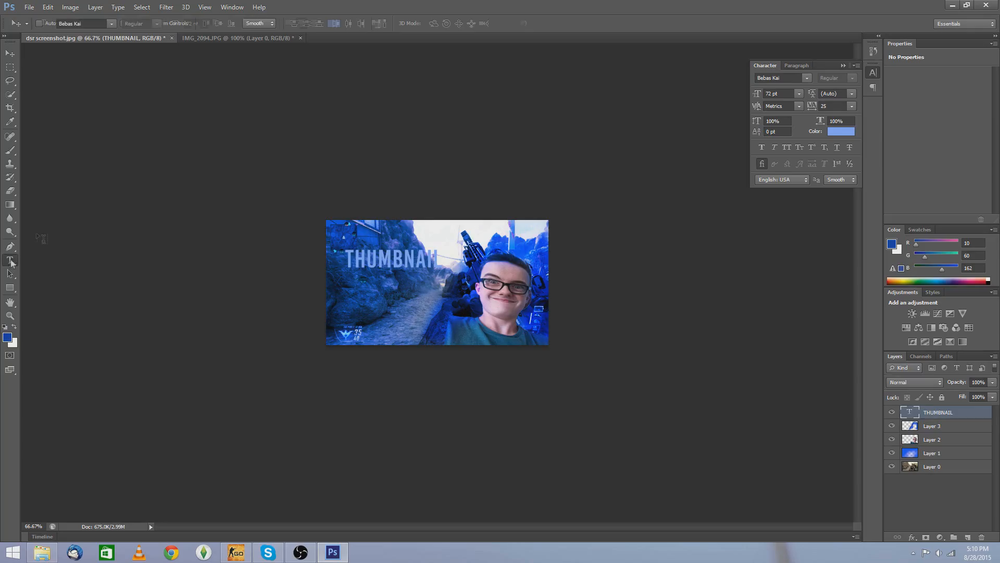
{"action": "left_click", "coordinate": [451, 264]}
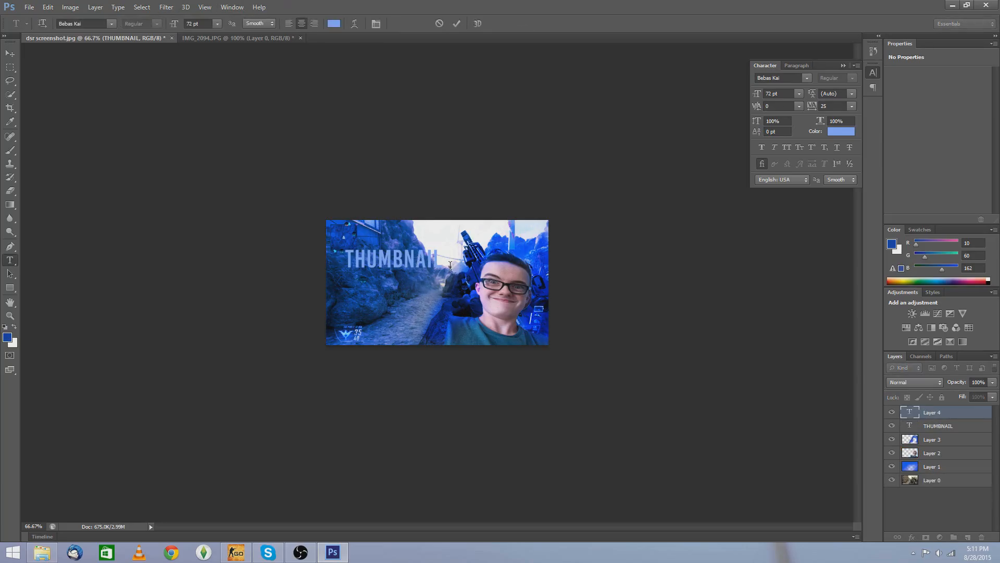
{"action": "key", "text": "Return"}
{"action": "left_click", "coordinate": [334, 24]}
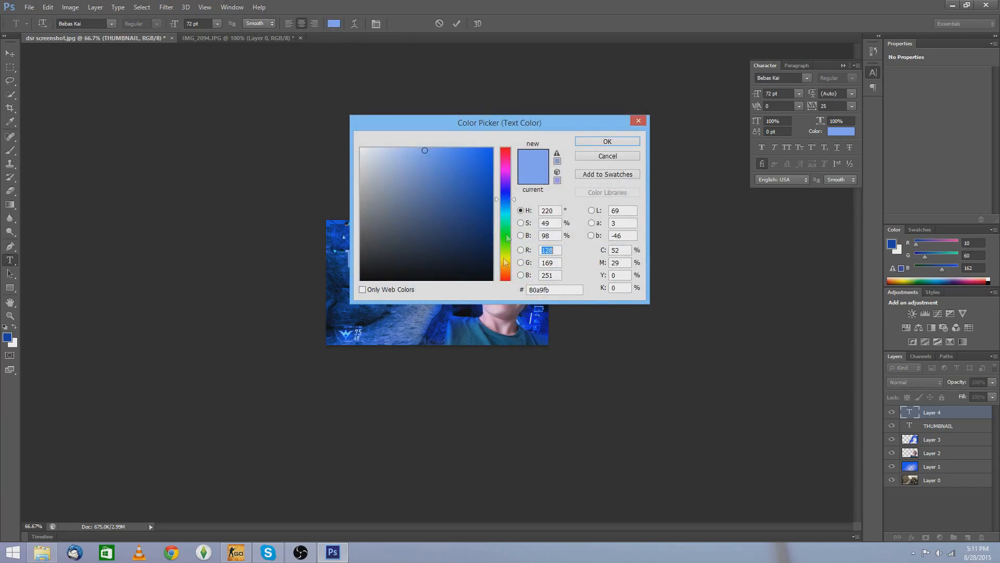
{"action": "left_click", "coordinate": [361, 150]}
{"action": "left_click", "coordinate": [607, 142]}
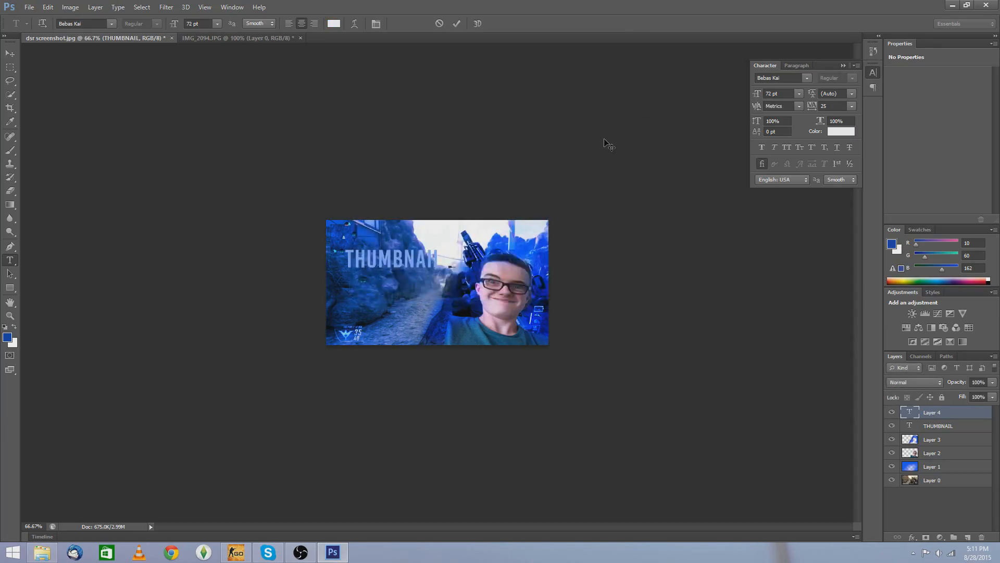
{"action": "type", "text": "TUTORIAL"}
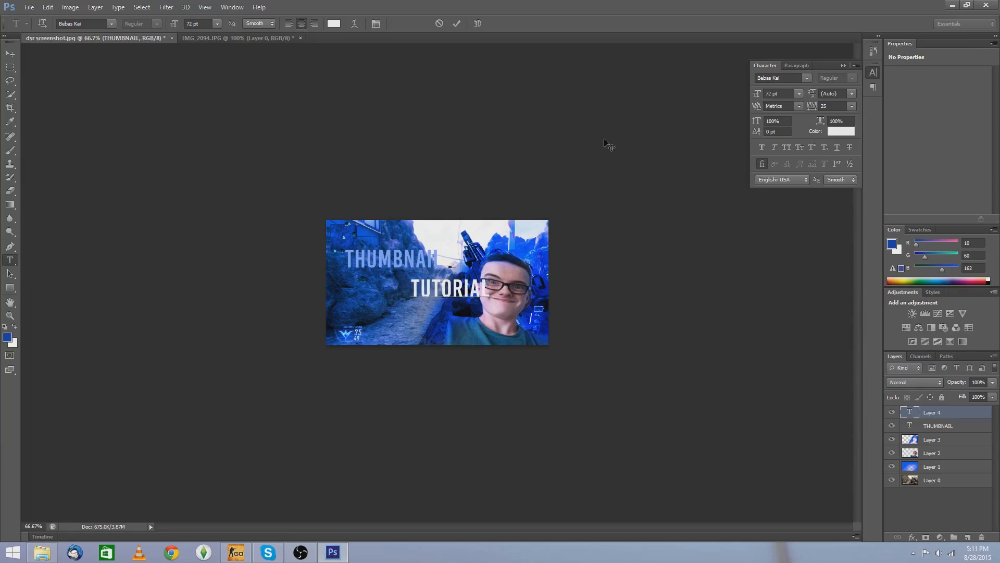
Step: Move the TUTORIAL text under THUMBNAIL and rotate it about -7.4° with Free Transform, applying the transformation
{"action": "left_click", "coordinate": [10, 55]}
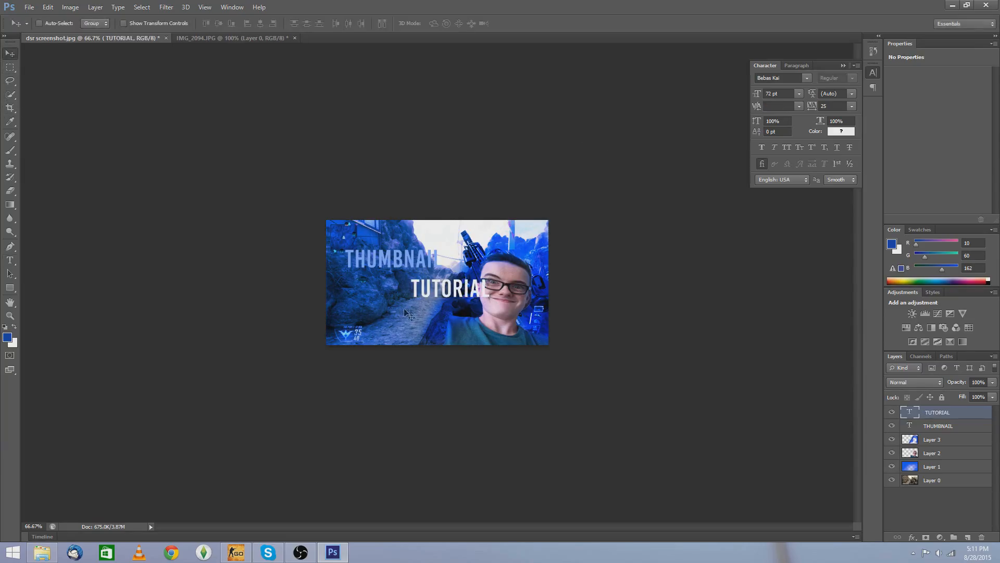
{"action": "left_click_drag", "start_coordinate": [441, 289], "coordinate": [364, 283]}
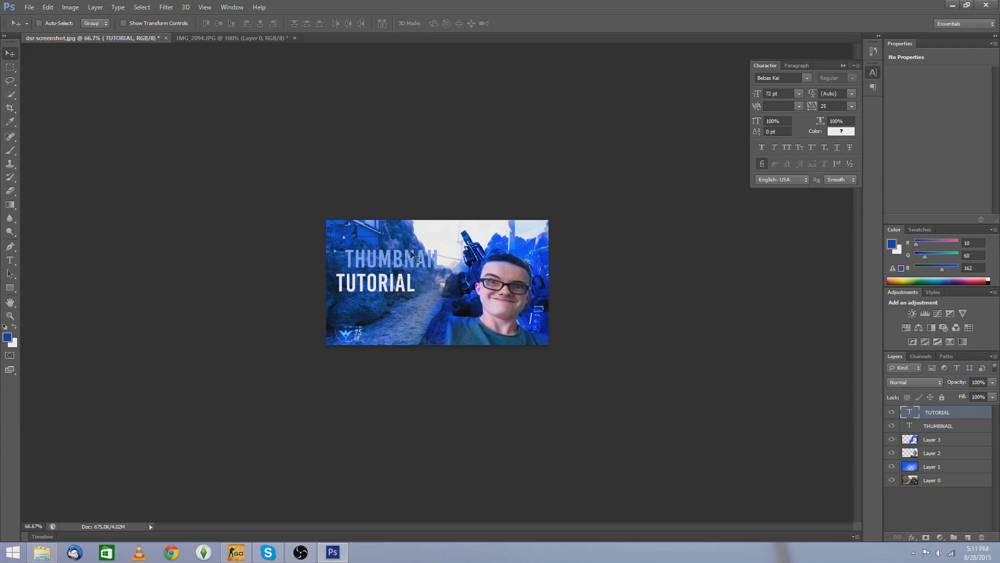
{"action": "key", "text": "ctrl+t"}
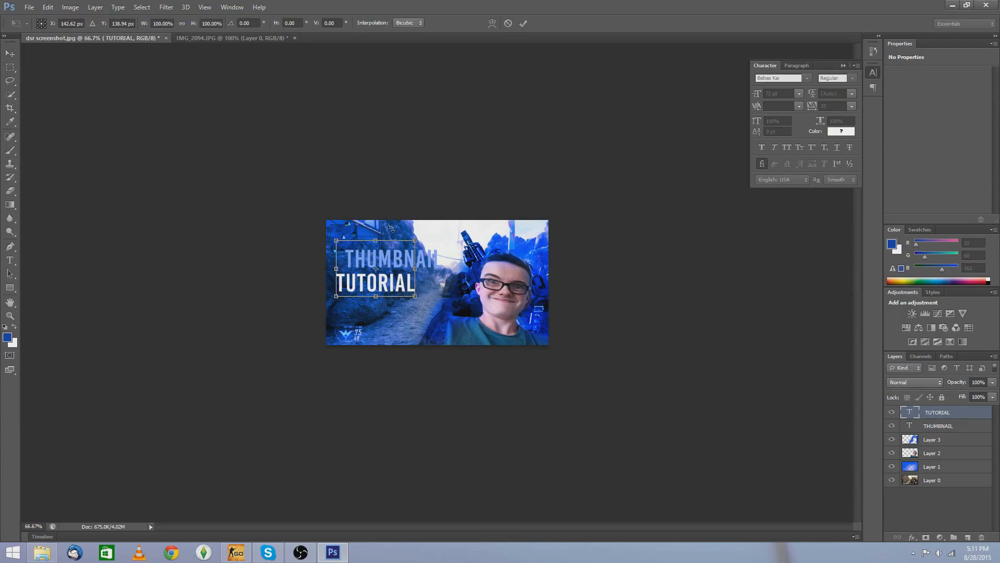
{"action": "left_click_drag", "start_coordinate": [391, 228], "coordinate": [386, 227]}
{"action": "left_click_drag", "start_coordinate": [386, 281], "coordinate": [389, 286]}
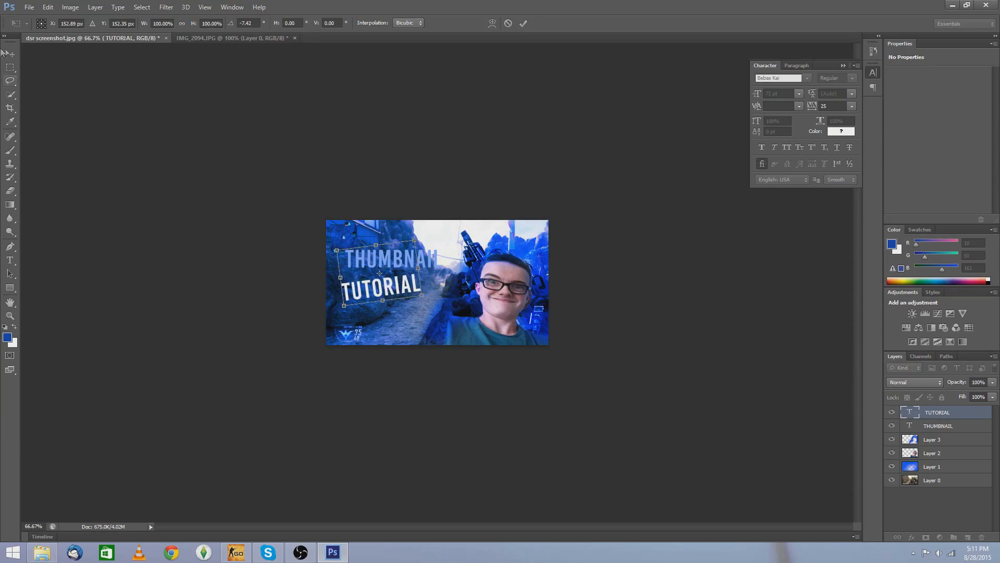
{"action": "left_click", "coordinate": [10, 53]}
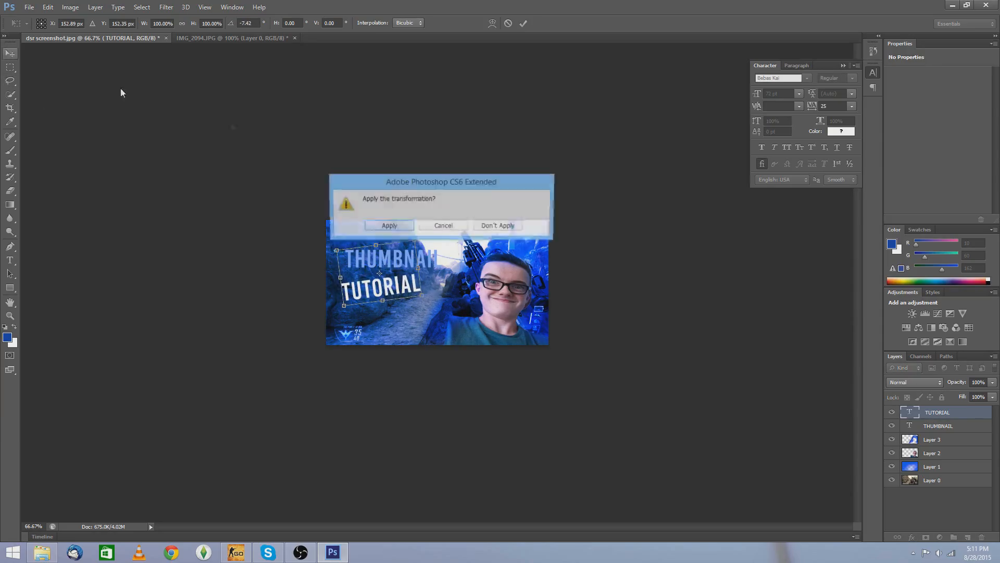
{"action": "left_click", "coordinate": [396, 225]}
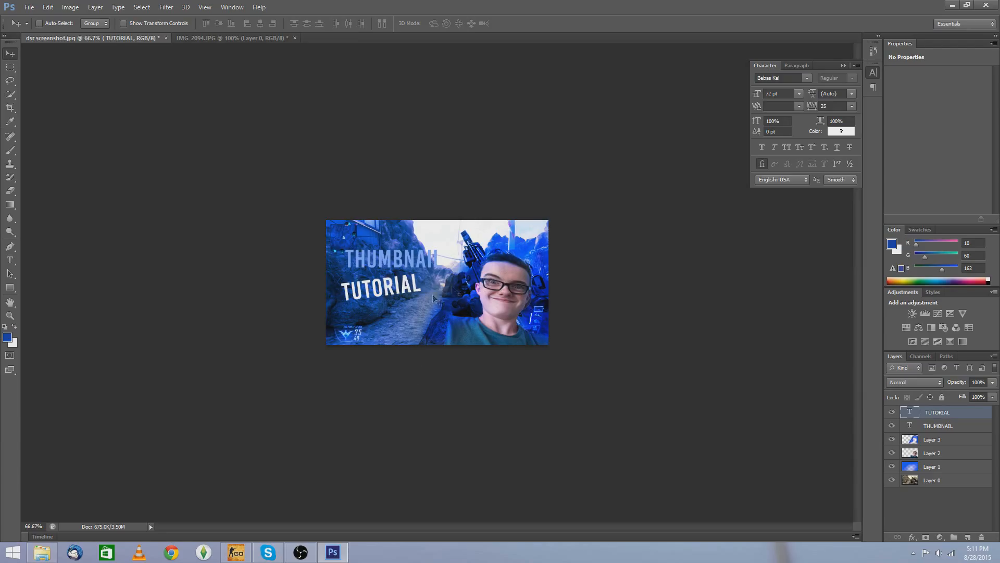
Step: Rotate the THUMBNAIL text about -7.7° with Free Transform and apply the transformation
{"action": "left_click", "coordinate": [947, 428]}
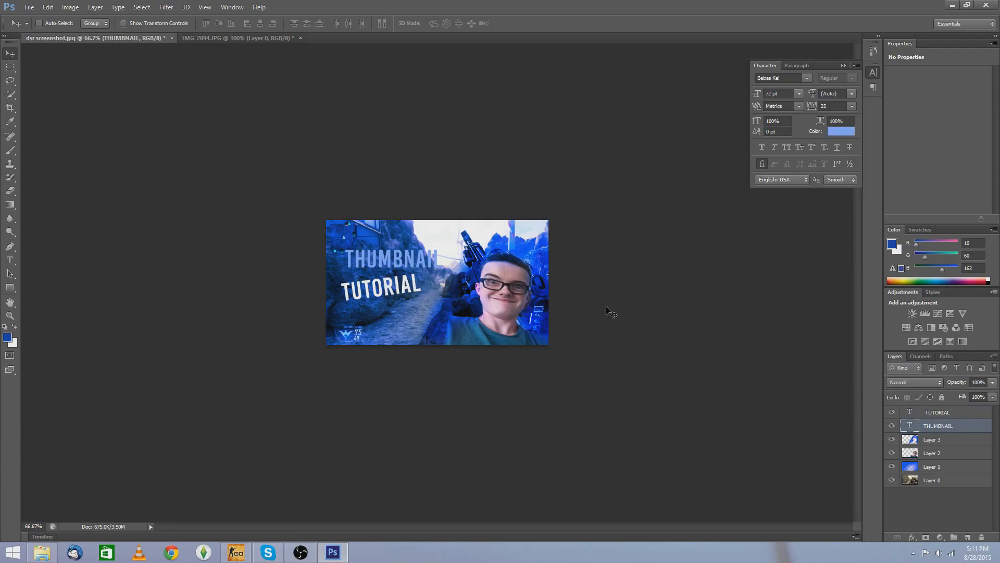
{"action": "key", "text": "ctrl+t"}
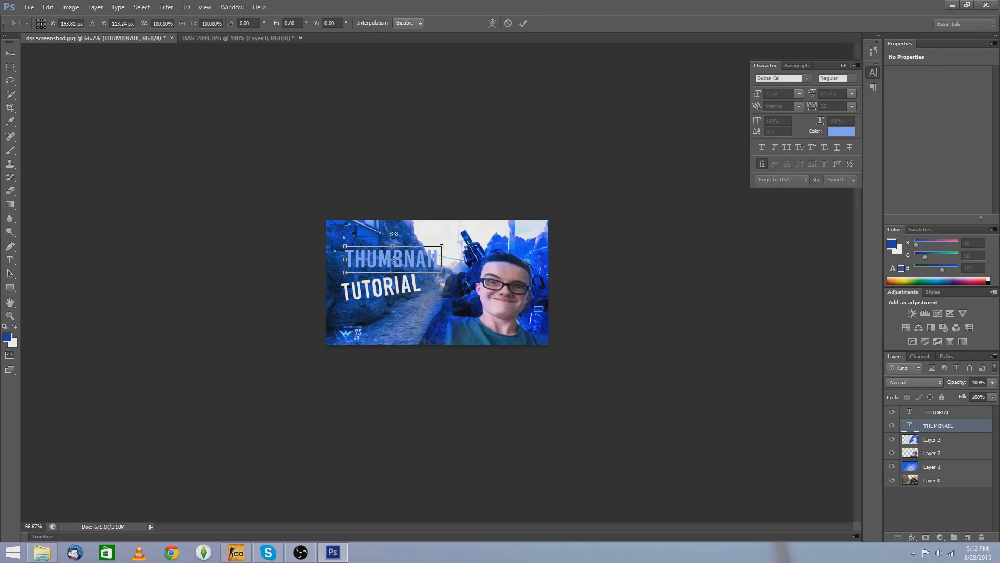
{"action": "left_click_drag", "start_coordinate": [392, 234], "coordinate": [374, 257]}
{"action": "left_click", "coordinate": [9, 53]}
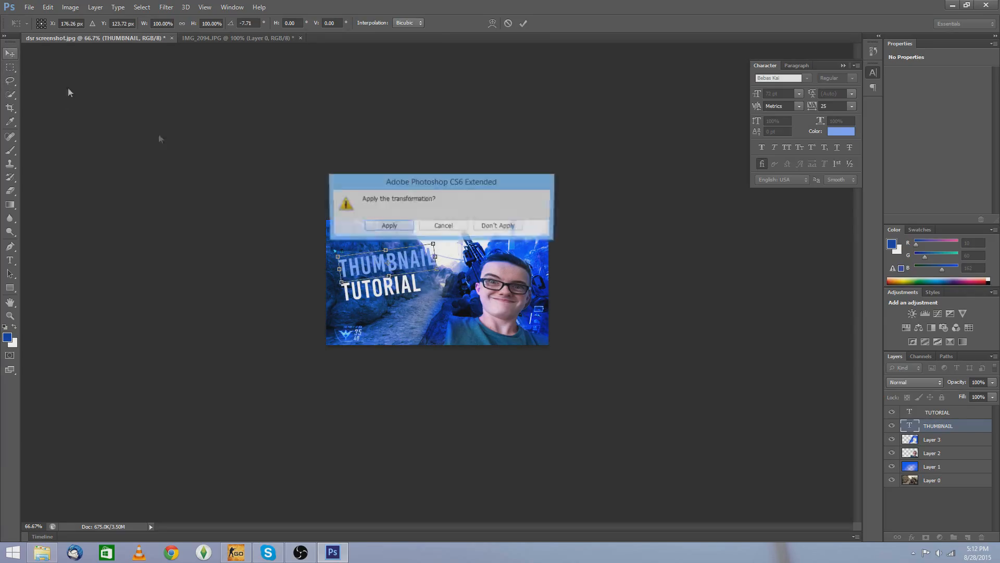
{"action": "left_click", "coordinate": [387, 225]}
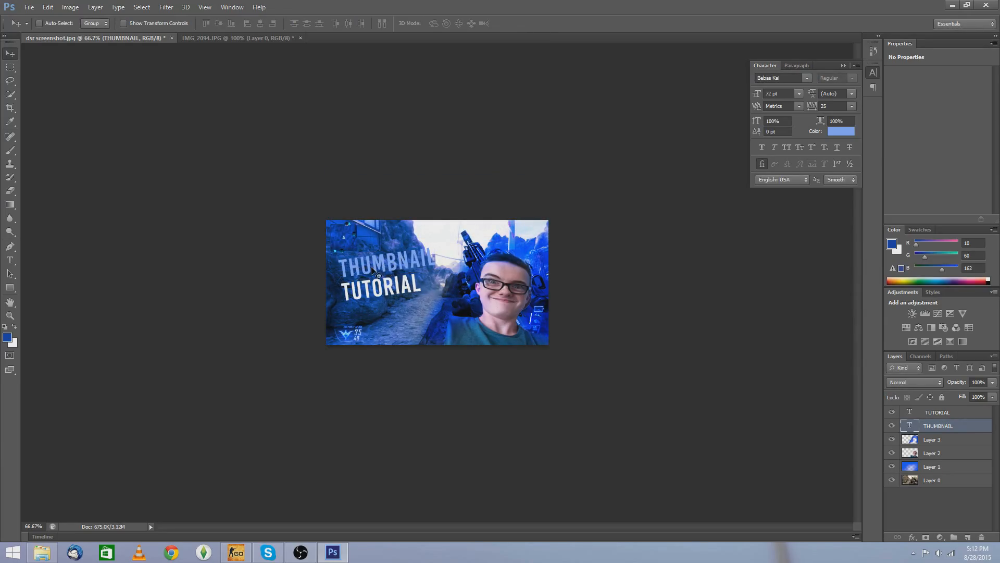
Step: Zoom in and adjust the THUMBNAIL text's position and rotation slightly with Free Transform, applying the transformation
{"action": "key", "text": "ctrl+plus"}
{"action": "key", "text": "ctrl+plus"}
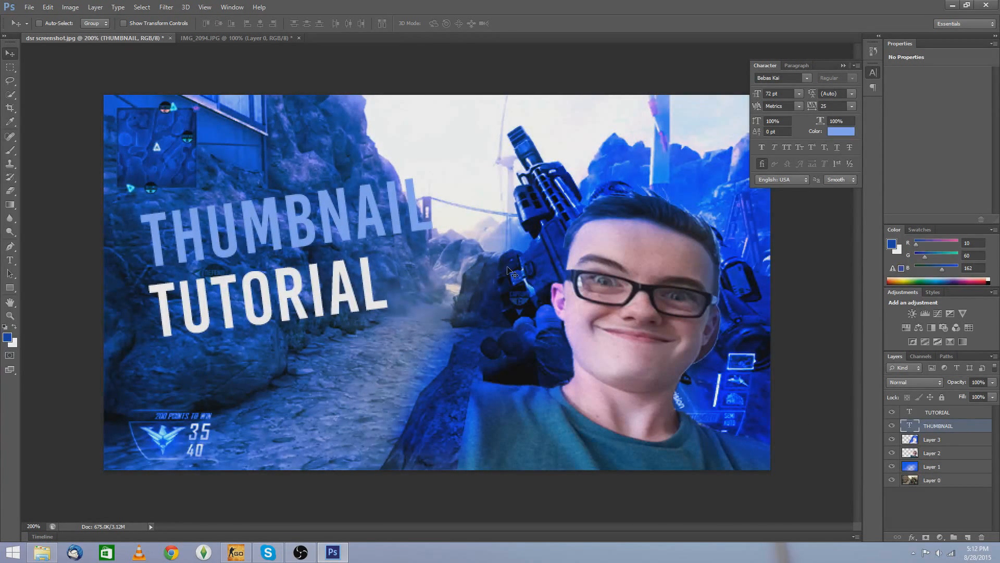
{"action": "key", "text": "ctrl+t"}
{"action": "left_click_drag", "start_coordinate": [297, 135], "coordinate": [311, 137]}
{"action": "left_click_drag", "start_coordinate": [224, 224], "coordinate": [217, 223]}
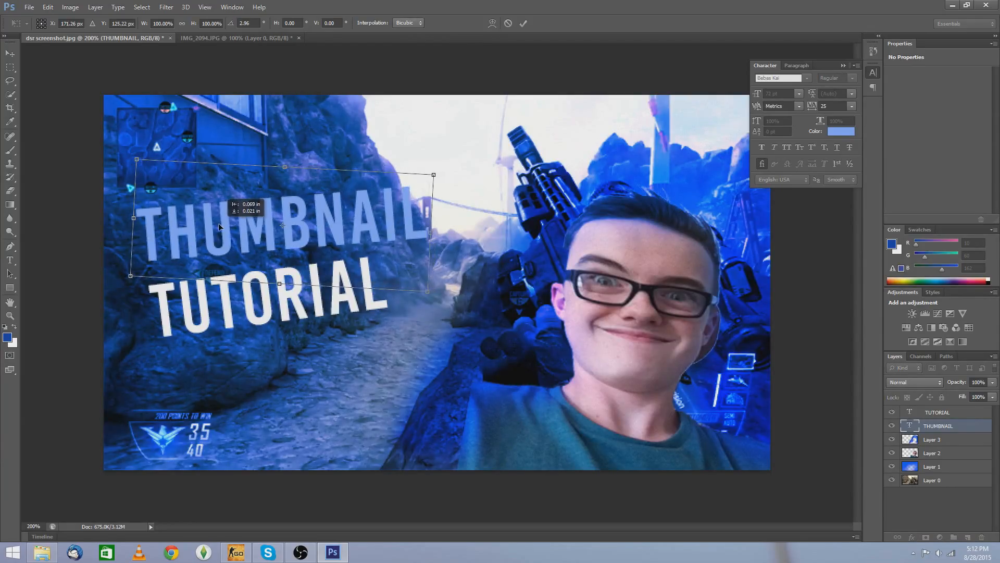
{"action": "left_click_drag", "start_coordinate": [214, 134], "coordinate": [211, 136]}
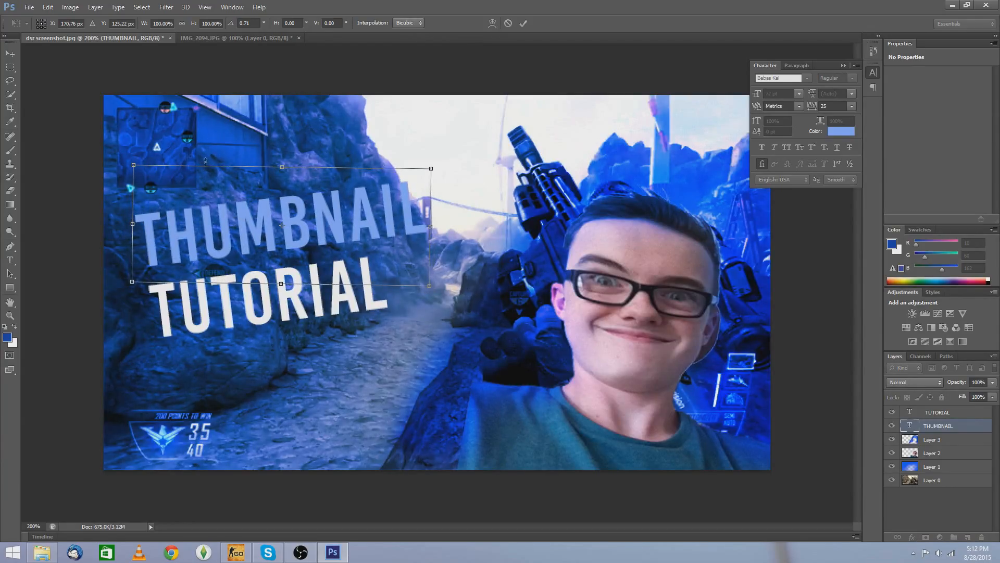
{"action": "left_click", "coordinate": [10, 52]}
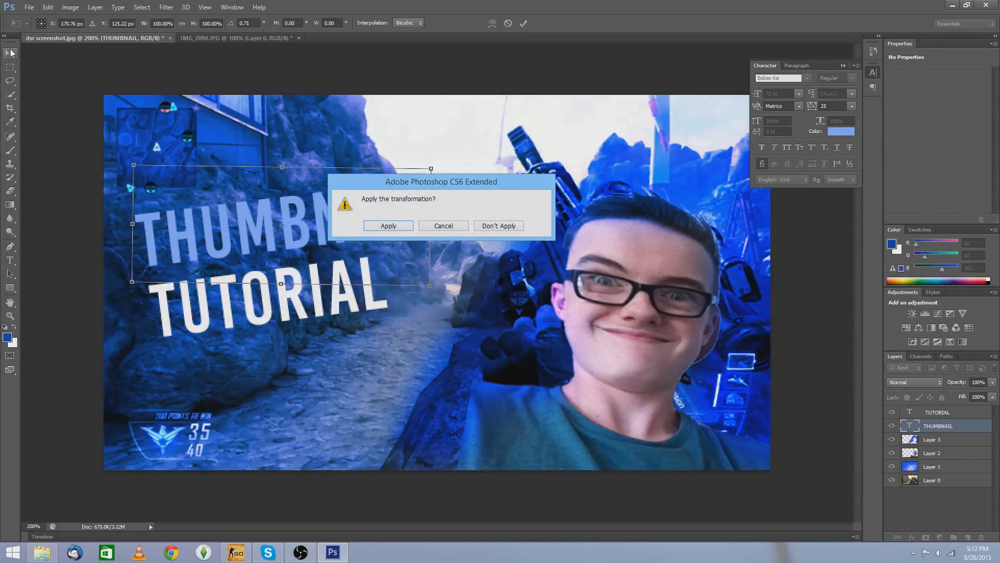
{"action": "left_click", "coordinate": [377, 223]}
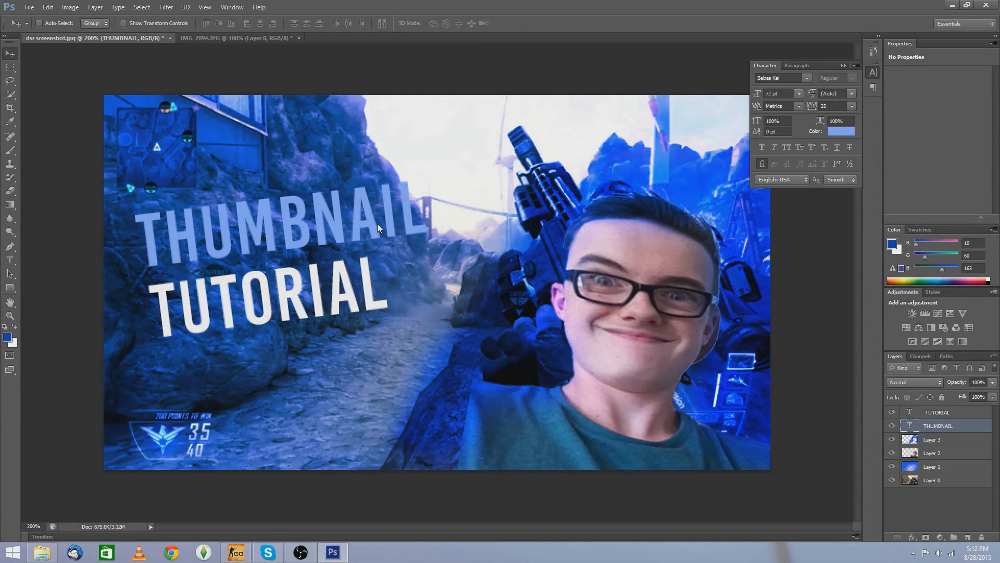
Step: Apply the Overspray (Text) style preset to the TUTORIAL text layer through its blending options
{"action": "key", "text": "ctrl+minus"}
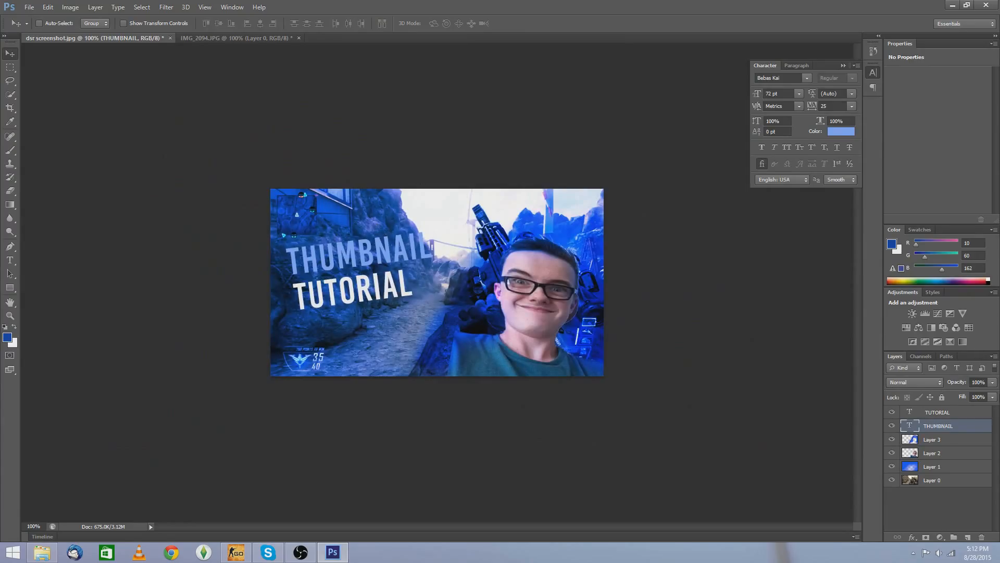
{"action": "left_click", "coordinate": [940, 412]}
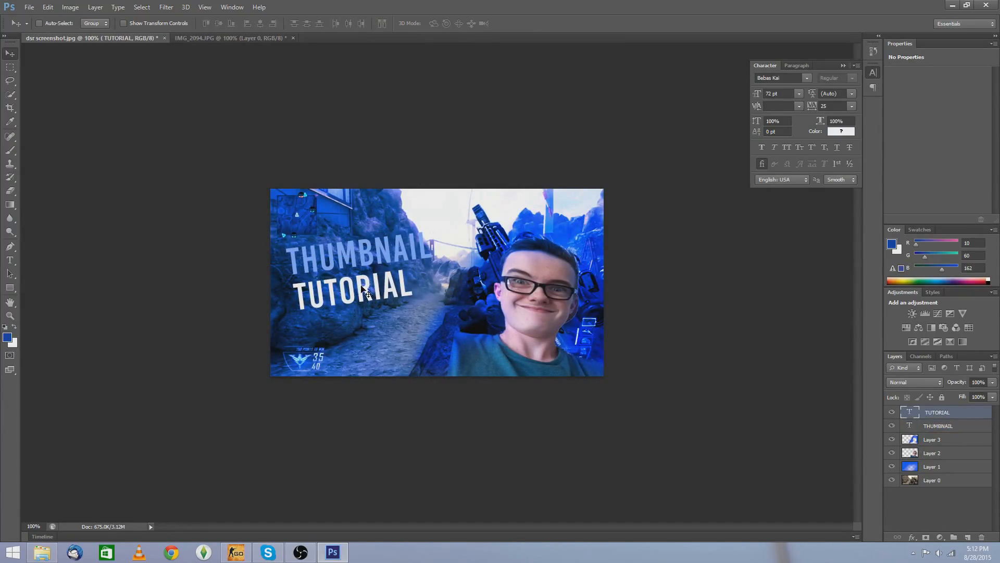
{"action": "right_click", "coordinate": [939, 414]}
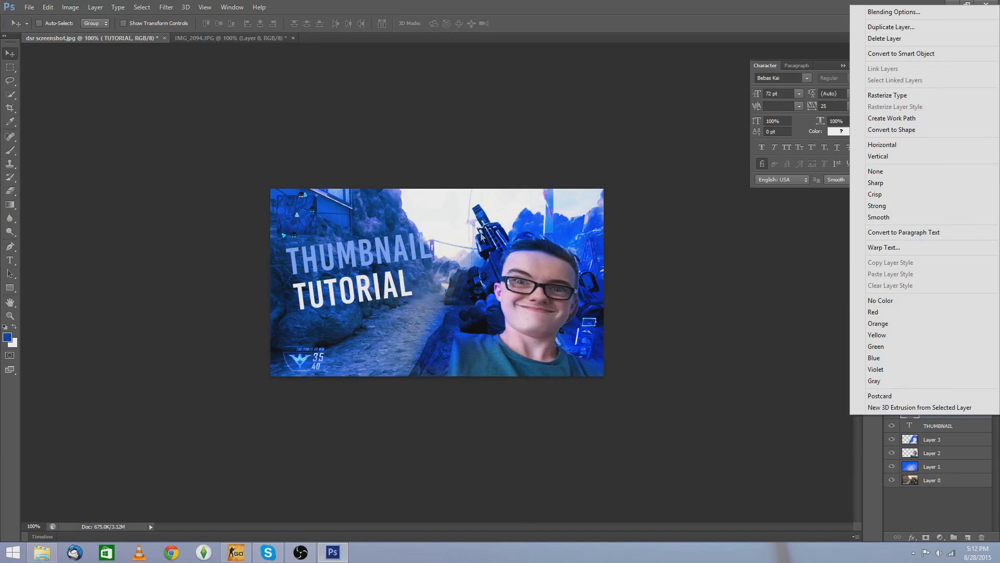
{"action": "left_click", "coordinate": [892, 12]}
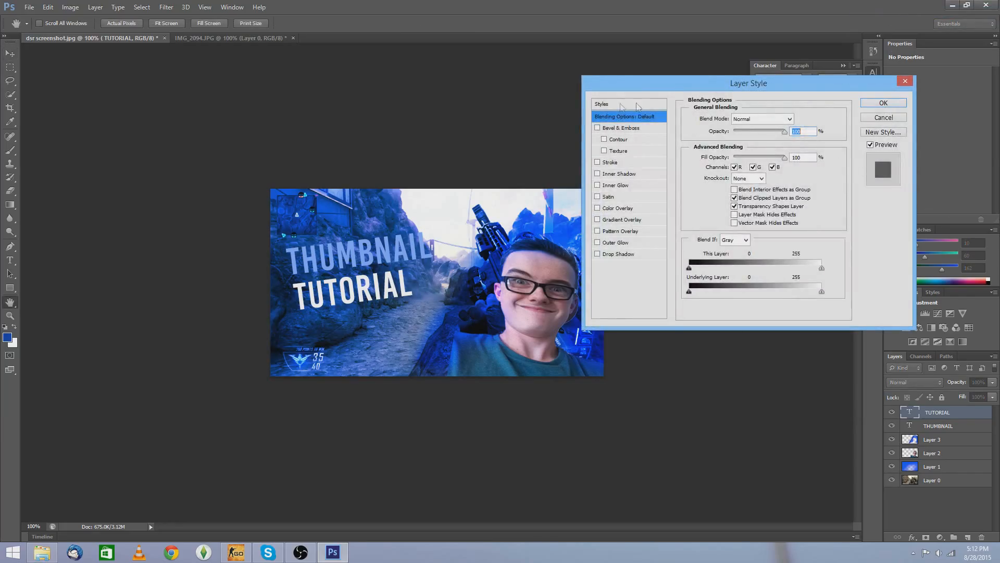
{"action": "left_click", "coordinate": [615, 105]}
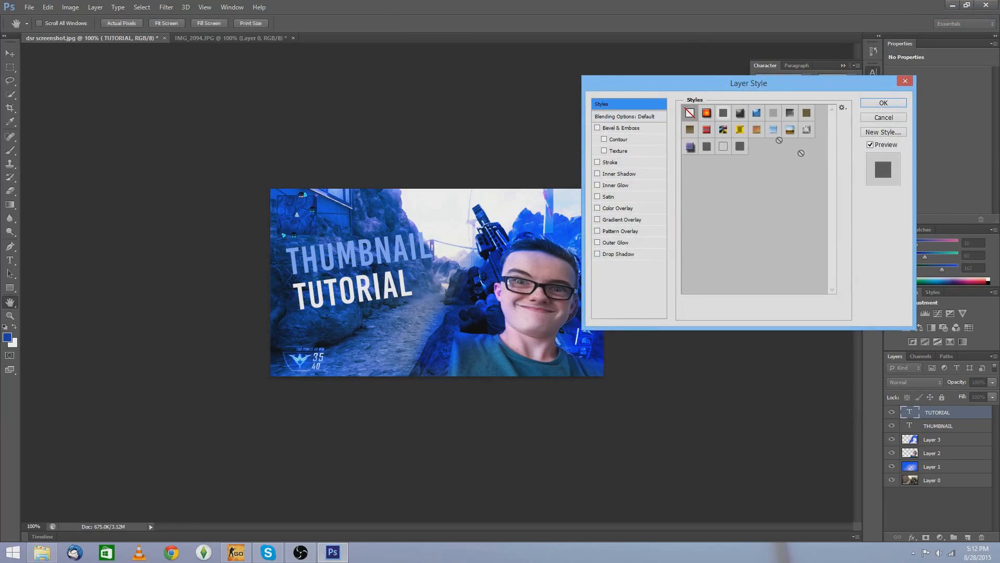
{"action": "left_click", "coordinate": [740, 130]}
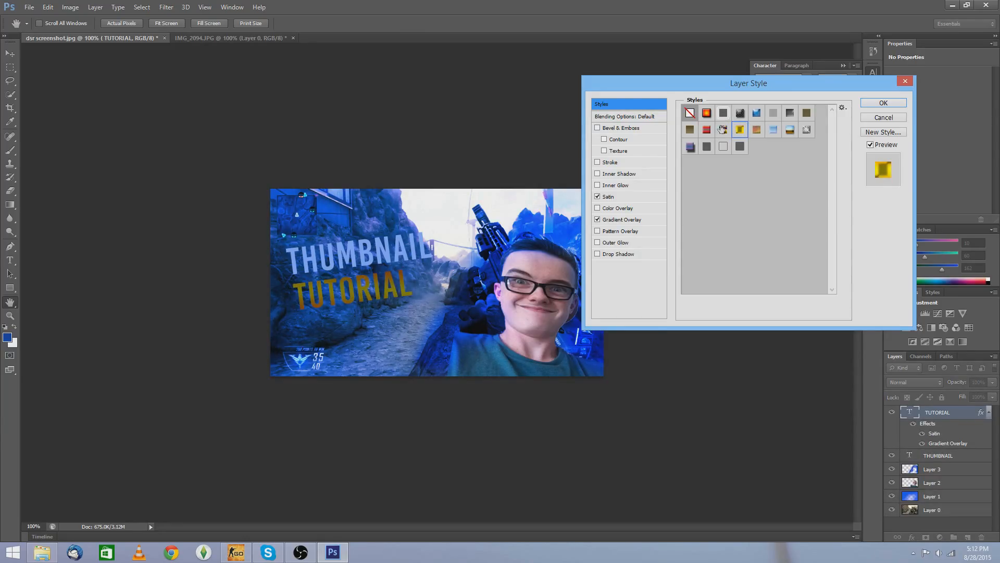
{"action": "left_click", "coordinate": [725, 150]}
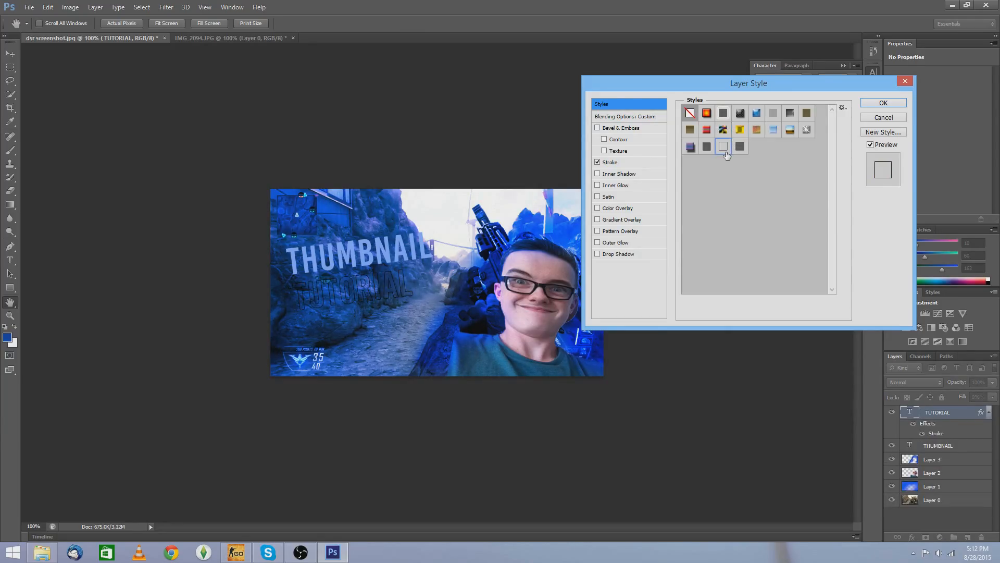
{"action": "left_click", "coordinate": [740, 131]}
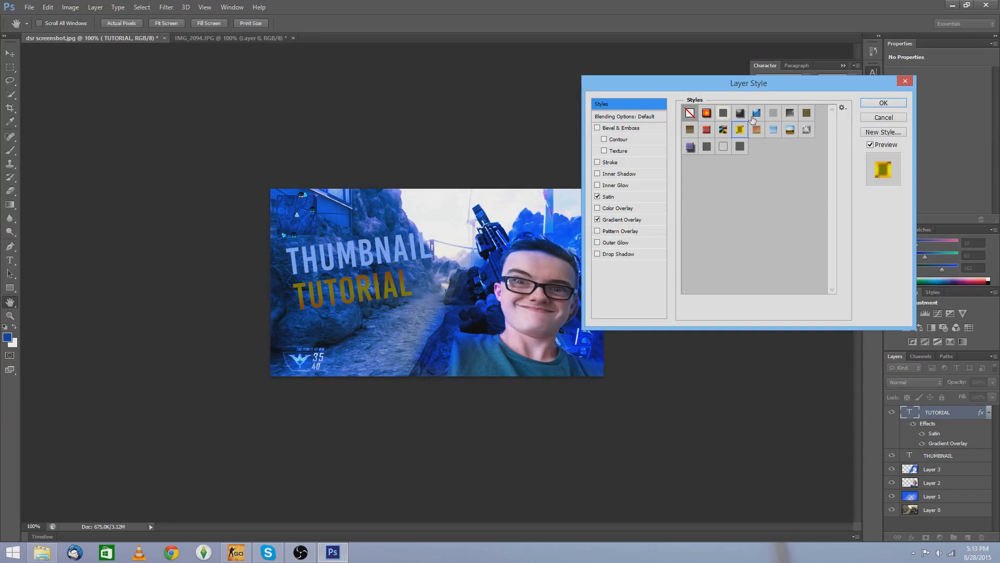
{"action": "left_click", "coordinate": [756, 113]}
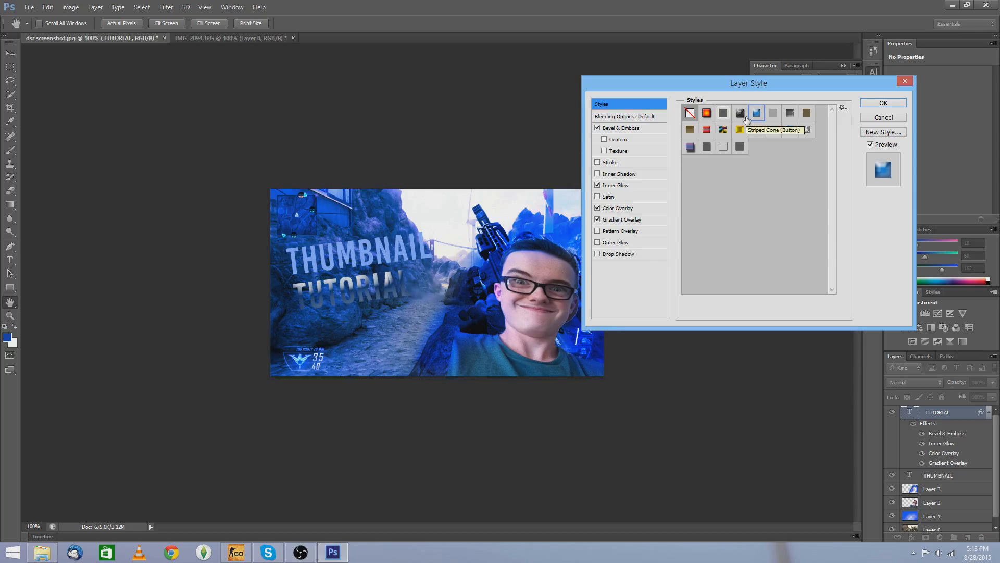
{"action": "left_click", "coordinate": [689, 113]}
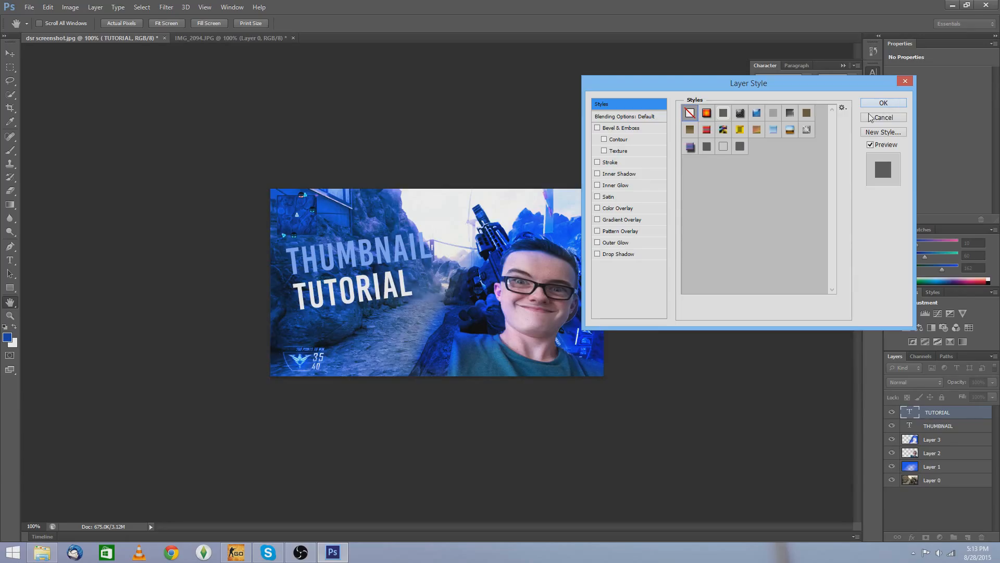
{"action": "left_click", "coordinate": [774, 130]}
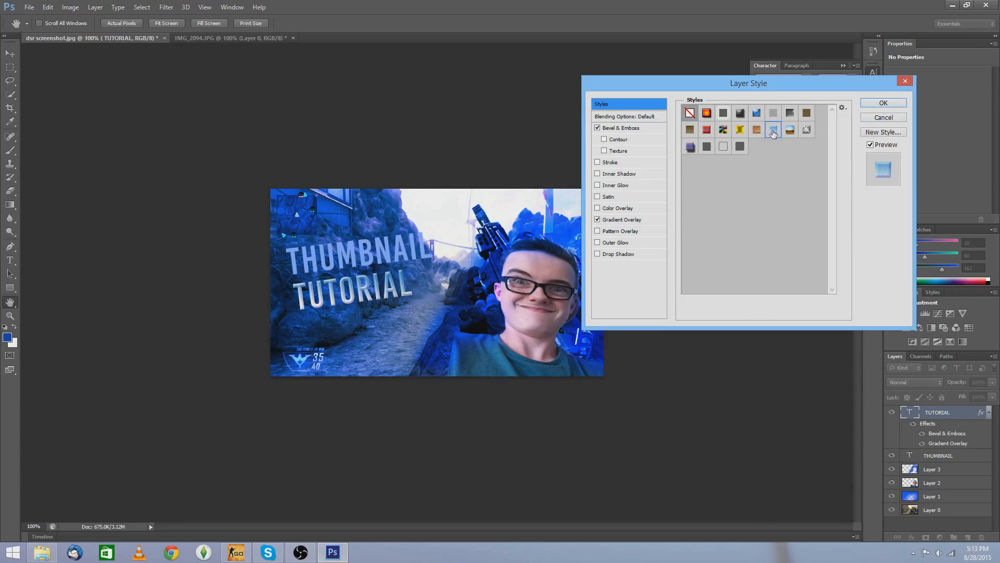
{"action": "left_click", "coordinate": [805, 130]}
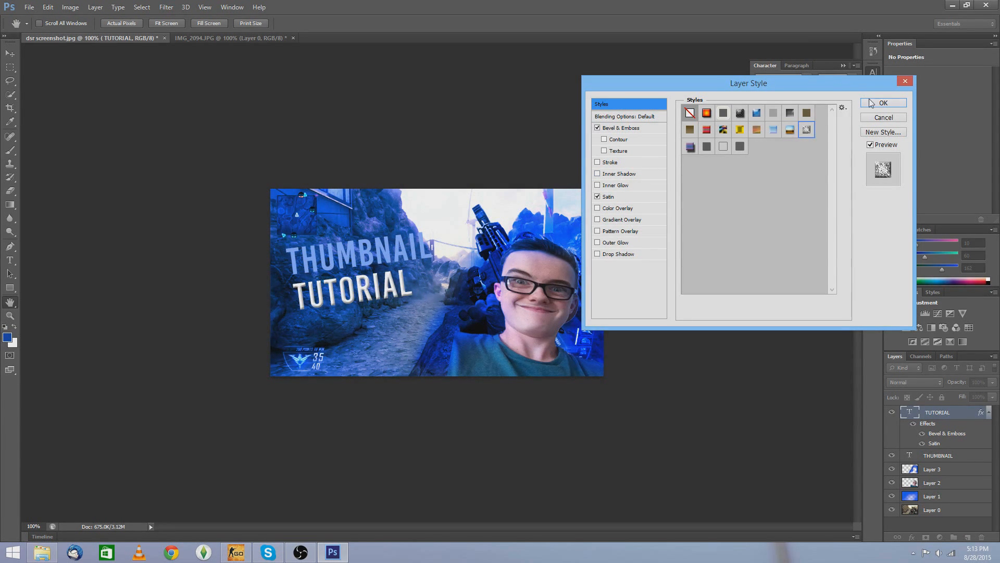
{"action": "left_click", "coordinate": [883, 103]}
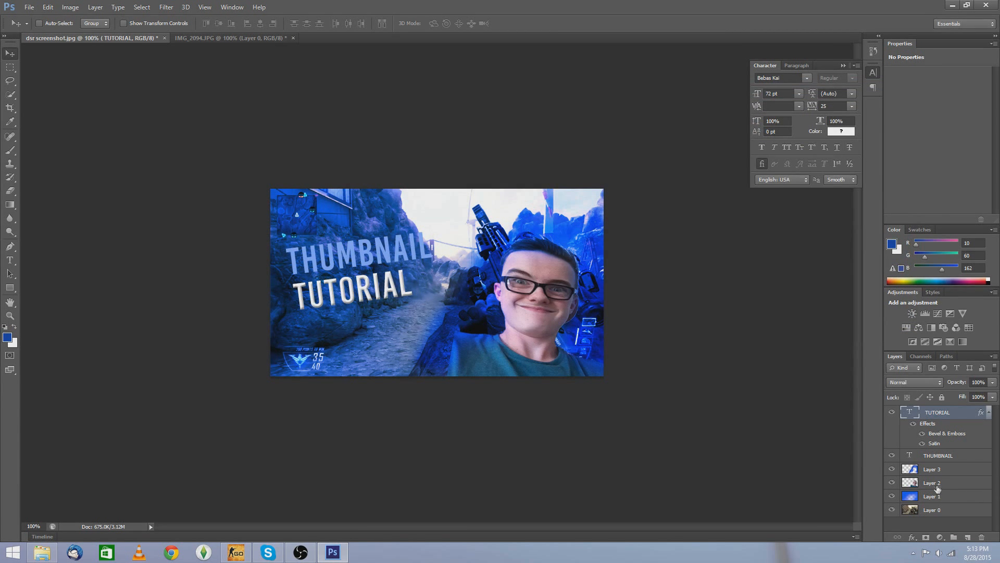
Step: Apply a light blue bevelled gradient style preset to the THUMBNAIL text layer
{"action": "left_click", "coordinate": [933, 456]}
{"action": "right_click", "coordinate": [932, 458]}
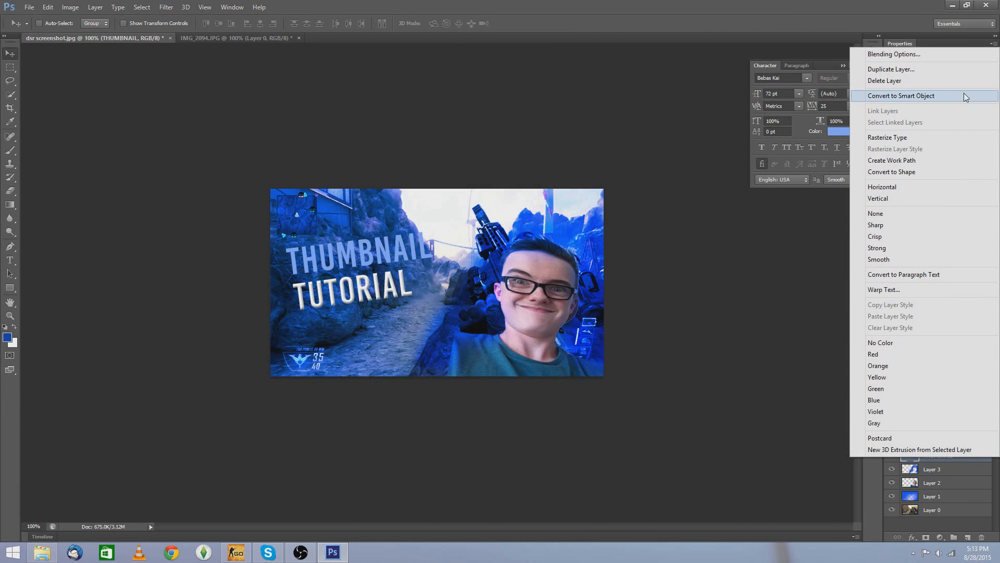
{"action": "left_click", "coordinate": [947, 56]}
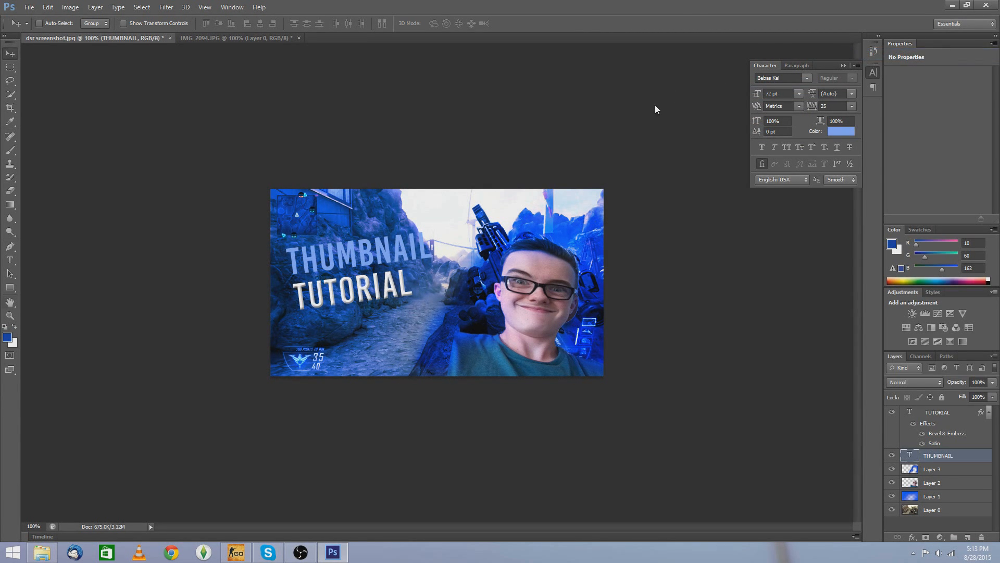
{"action": "left_click", "coordinate": [620, 105]}
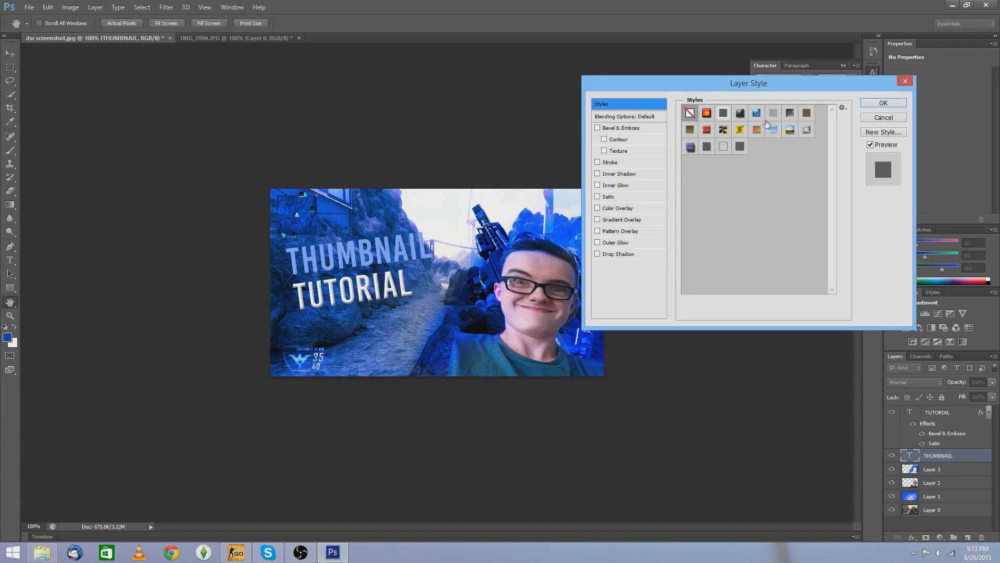
{"action": "left_click", "coordinate": [757, 114]}
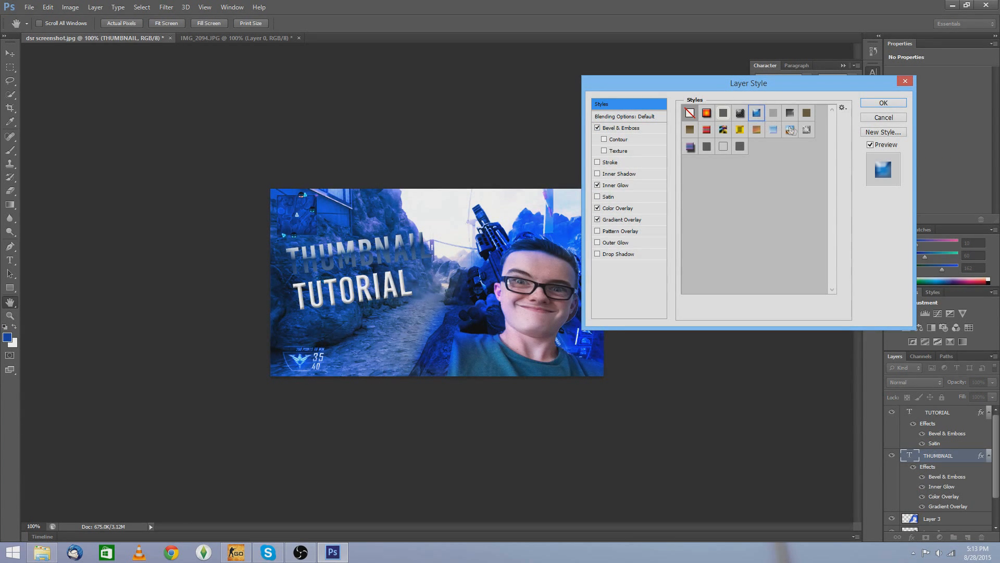
{"action": "left_click", "coordinate": [774, 131]}
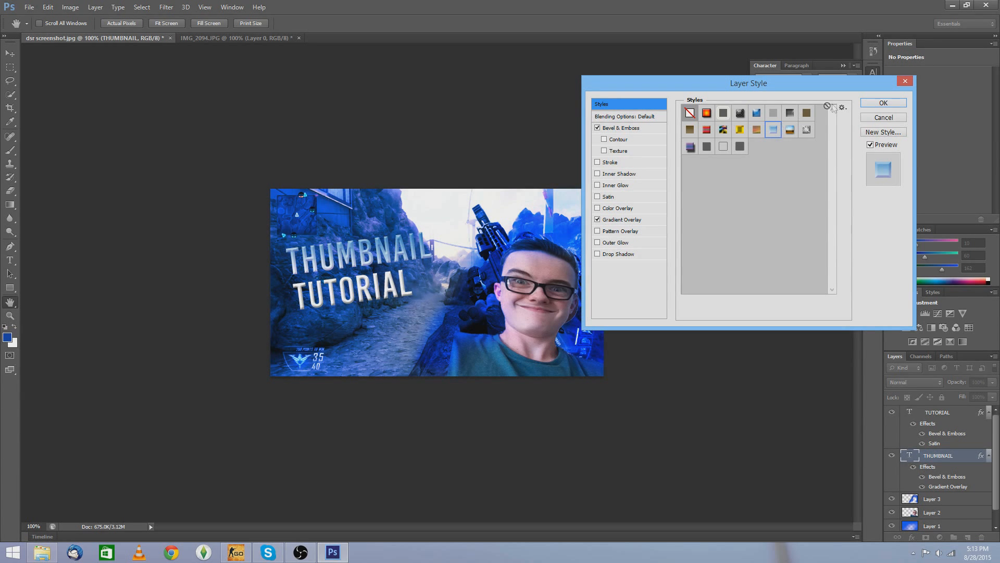
{"action": "left_click", "coordinate": [873, 104]}
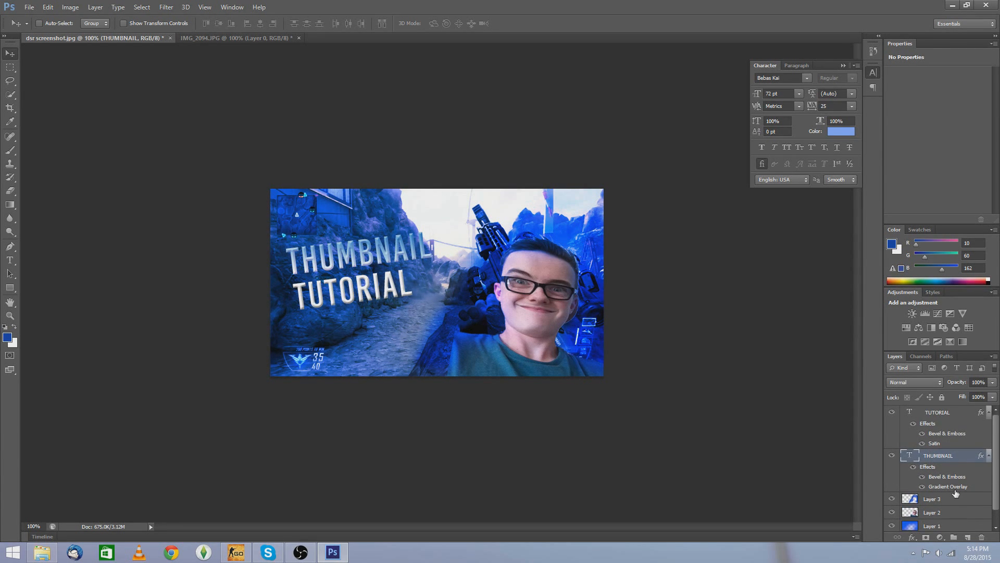
{"action": "scroll", "coordinate": [954, 495], "scroll_direction": "down", "scroll_amount": 1}
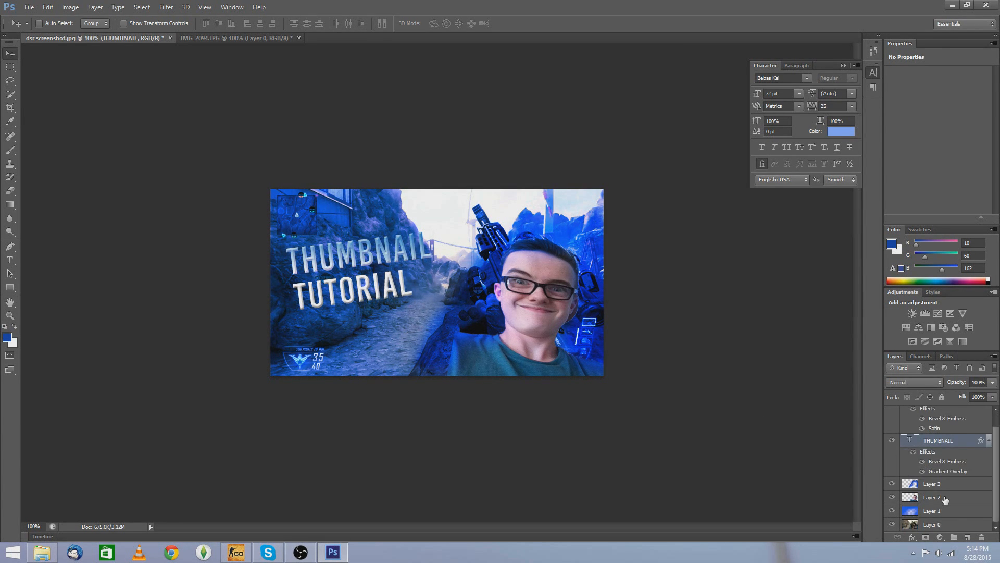
{"action": "left_click", "coordinate": [938, 515]}
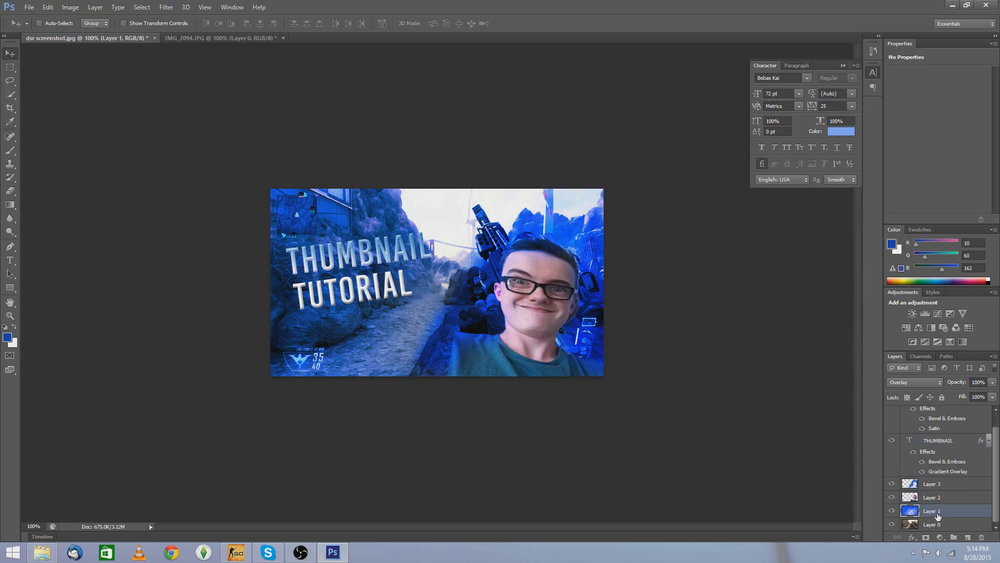
{"action": "key", "text": "ctrl+u"}
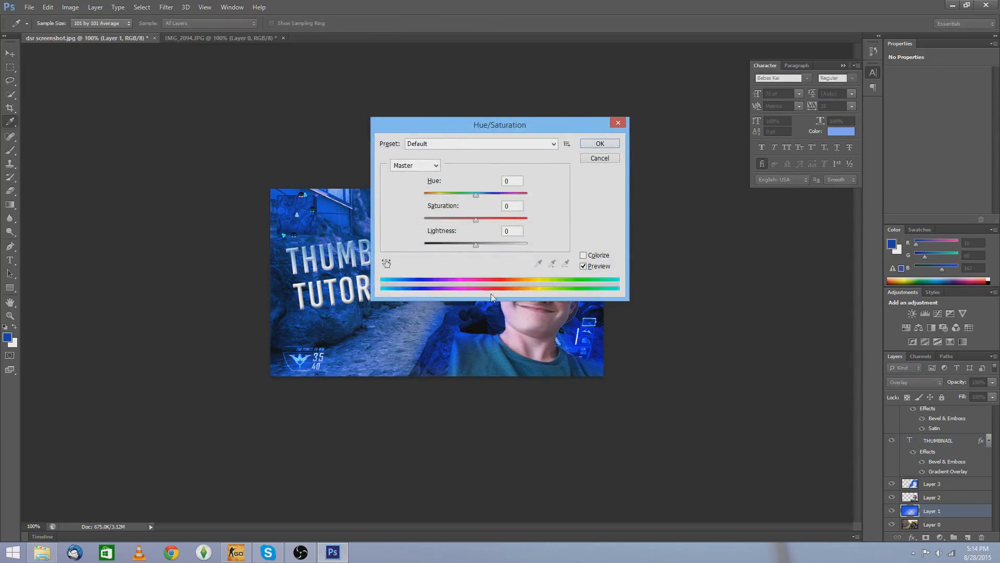
{"action": "left_click_drag", "start_coordinate": [476, 223], "coordinate": [477, 201]}
{"action": "left_click", "coordinate": [599, 159]}
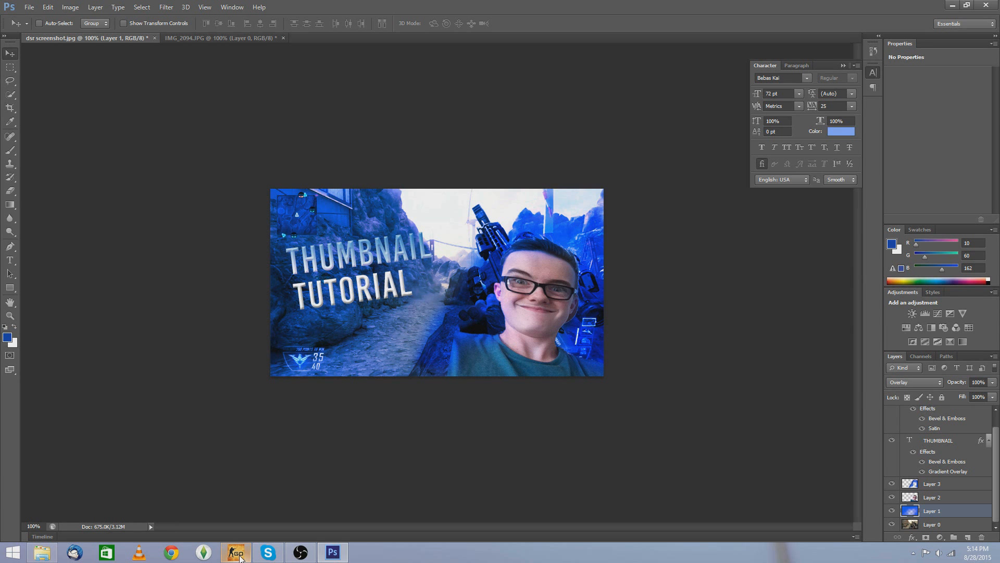
Step: Open the File menu for the thumbnail document
{"action": "mouse_move", "coordinate": [240, 558]}
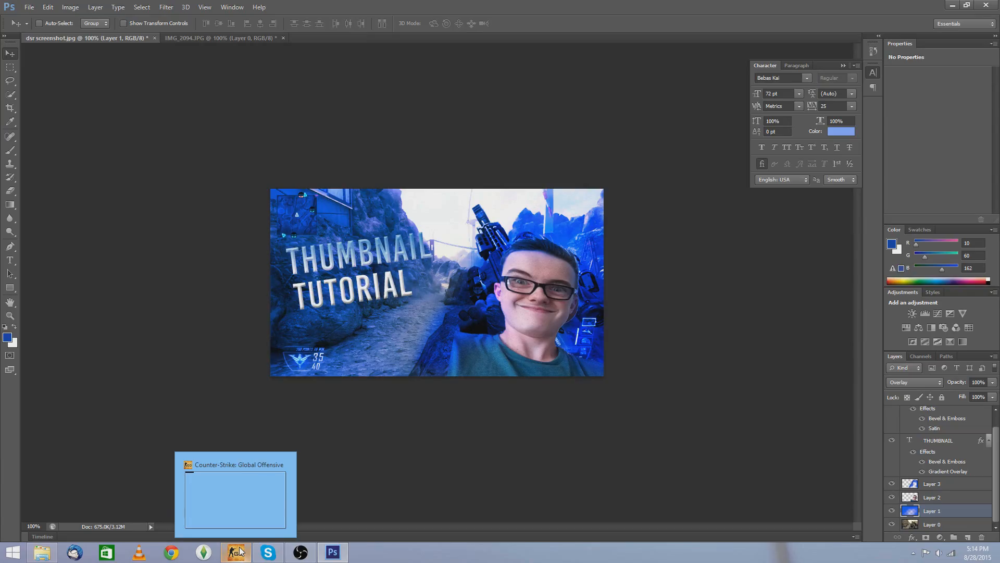
{"action": "mouse_move", "coordinate": [302, 559]}
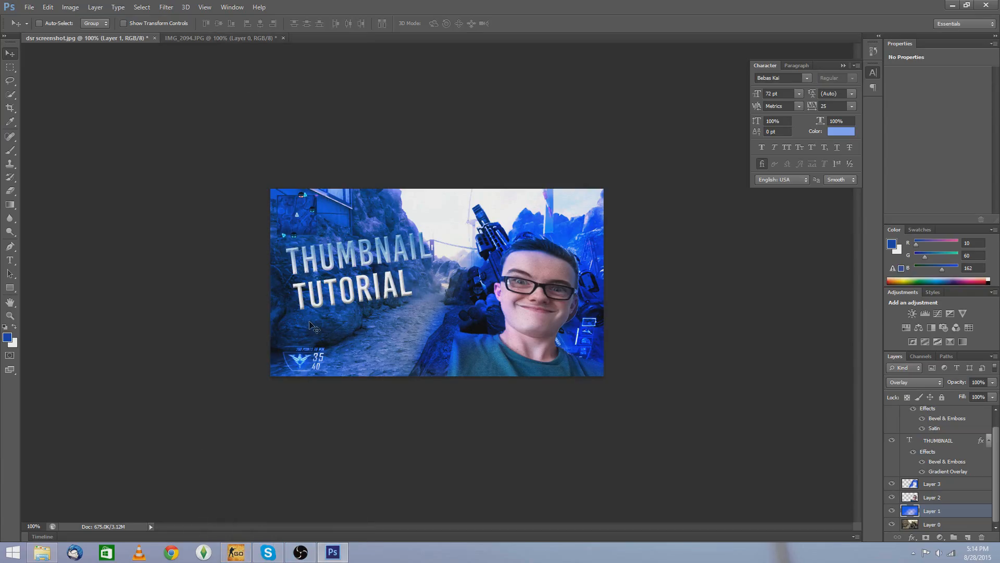
{"action": "scroll", "coordinate": [958, 456], "scroll_direction": "up", "scroll_amount": 1}
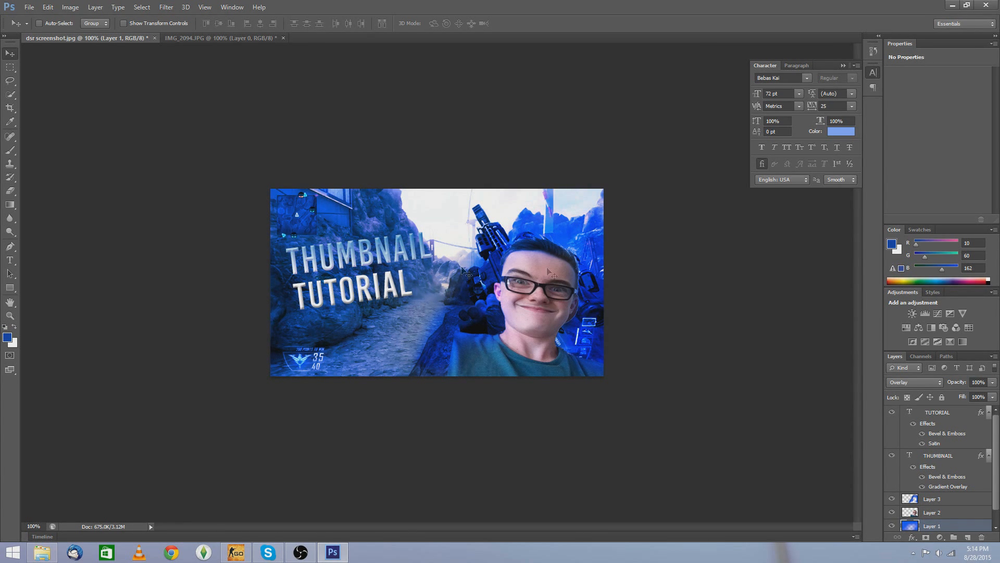
{"action": "left_click", "coordinate": [31, 7]}
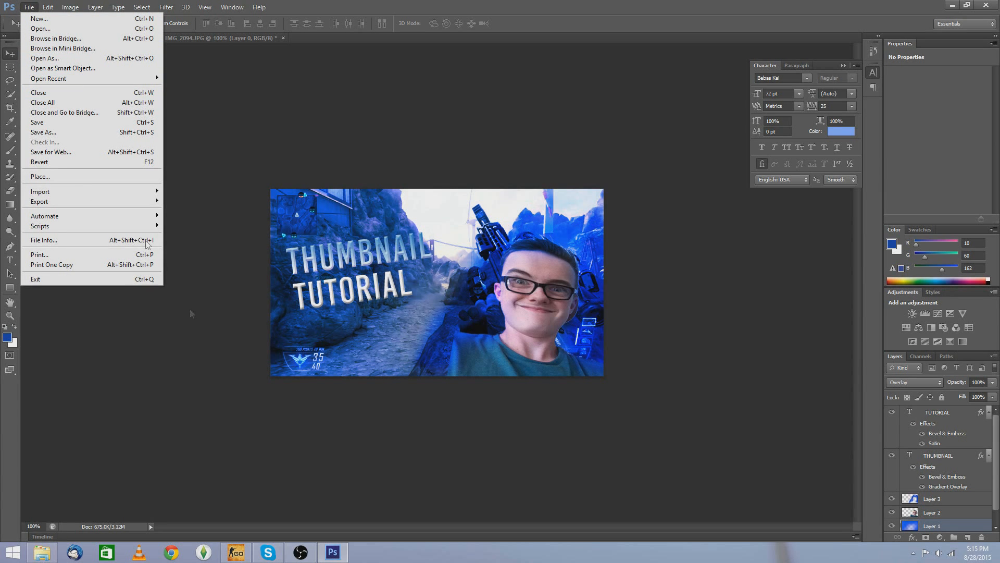